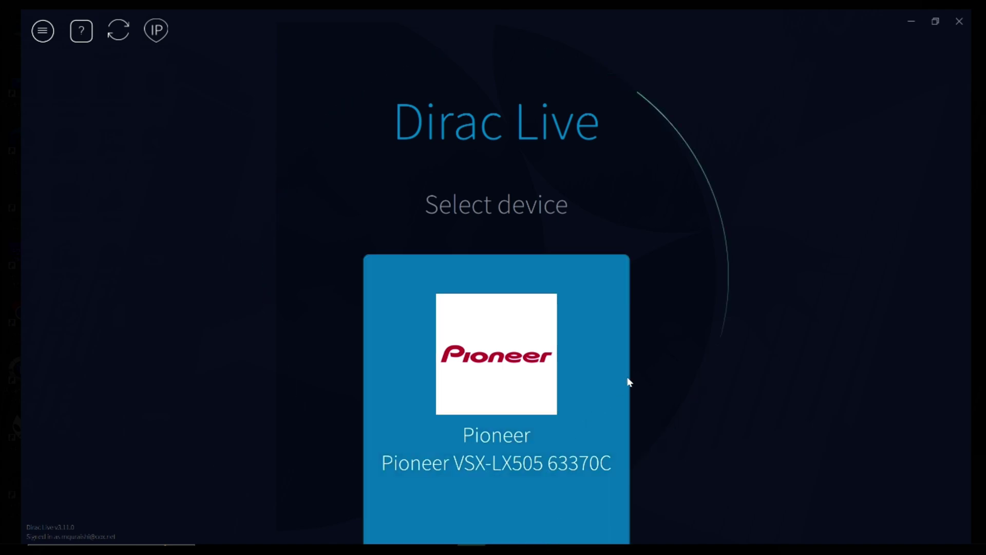
- Connect to the Pioneer VSX-LX505, pick the OmniMic microphone, and choose loading its calibration from file
{"action": "left_click", "coordinate": [521, 385]}
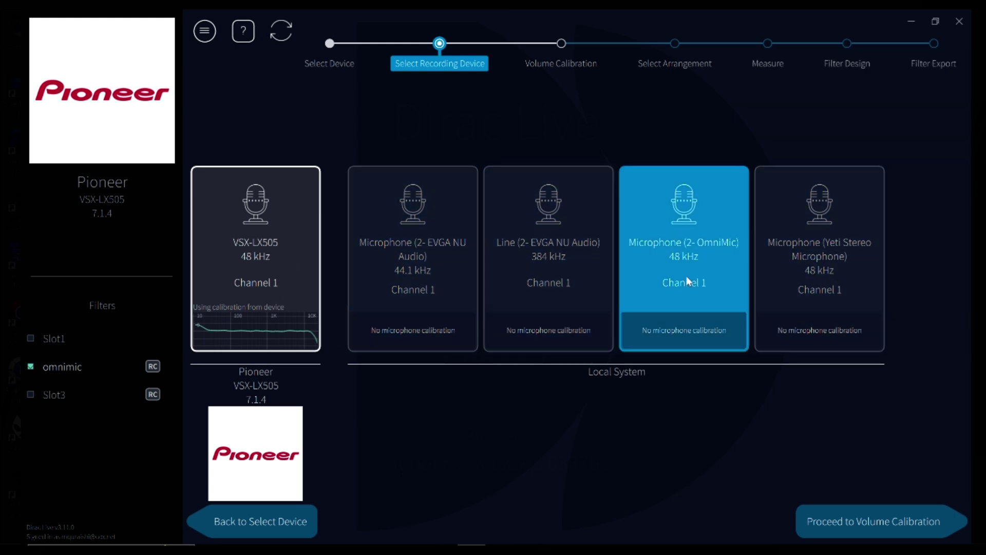
{"action": "left_click", "coordinate": [673, 335]}
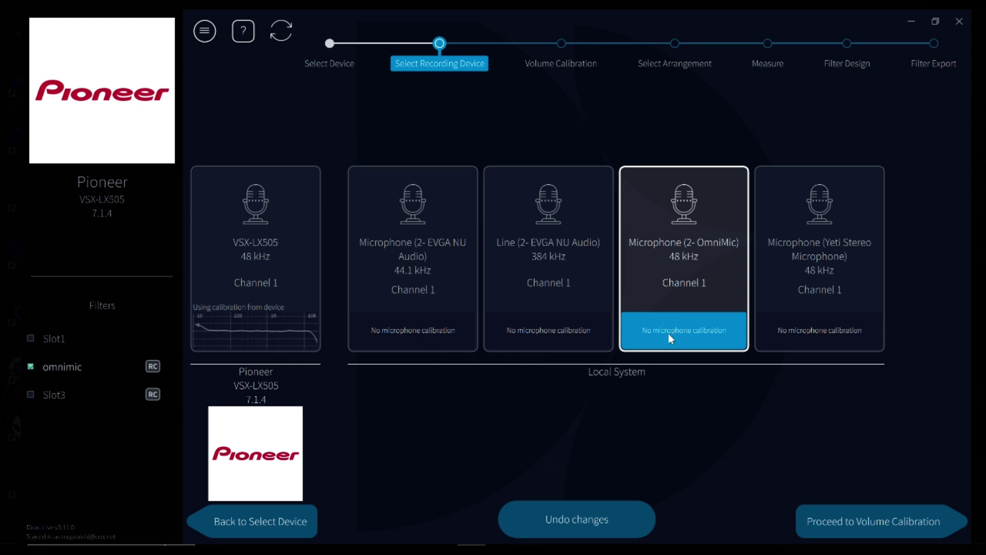
{"action": "left_click", "coordinate": [668, 334]}
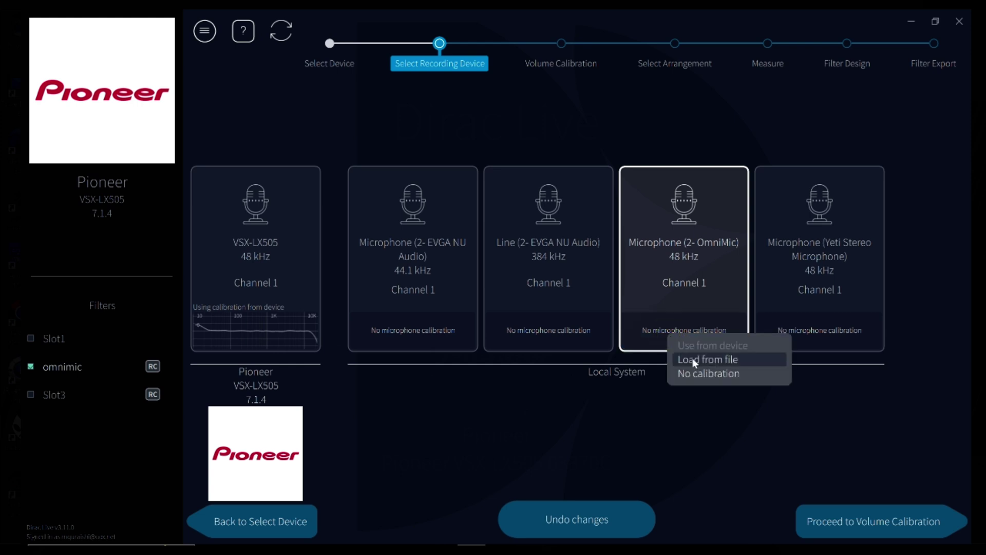
{"action": "left_click", "coordinate": [661, 340]}
{"action": "left_click", "coordinate": [661, 340]}
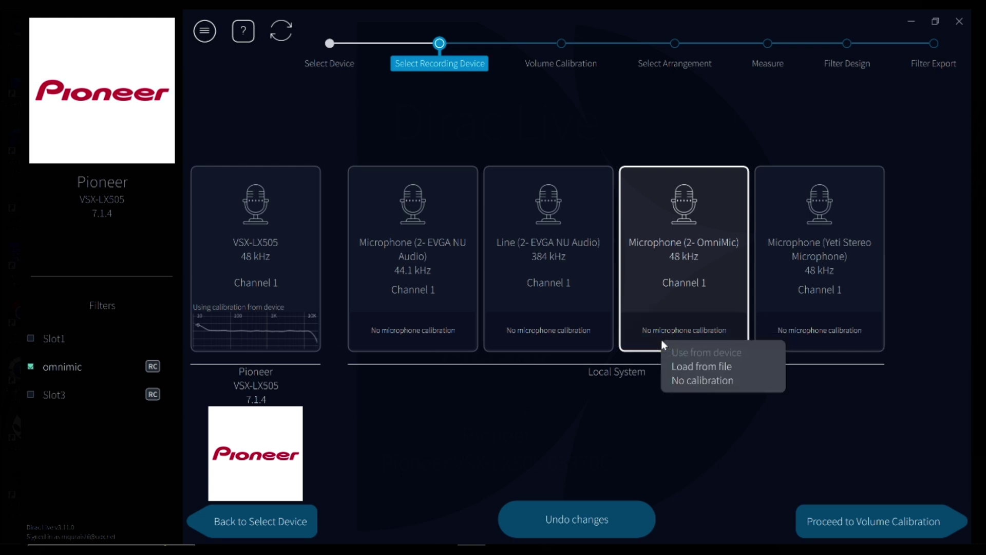
{"action": "left_click", "coordinate": [699, 368]}
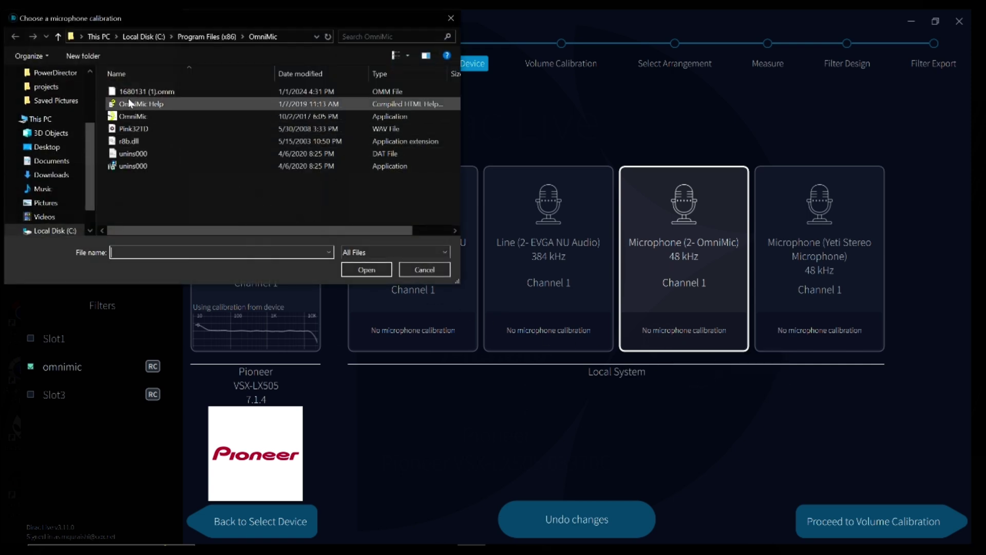
- Apply the 1680131 (1).omm calibration file to the OmniMic and proceed to Volume Calibration
{"action": "left_click", "coordinate": [136, 92]}
{"action": "left_click", "coordinate": [367, 270]}
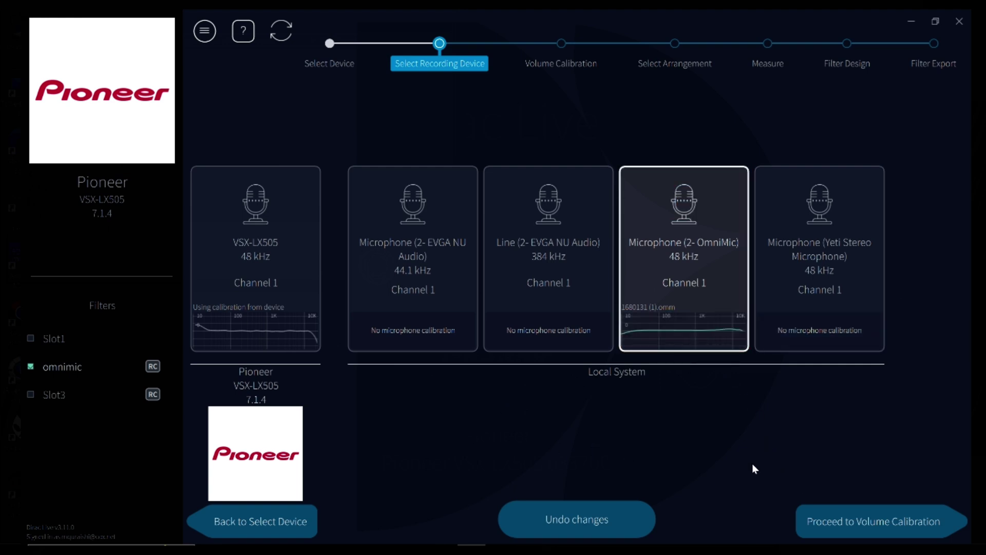
{"action": "left_click", "coordinate": [880, 528]}
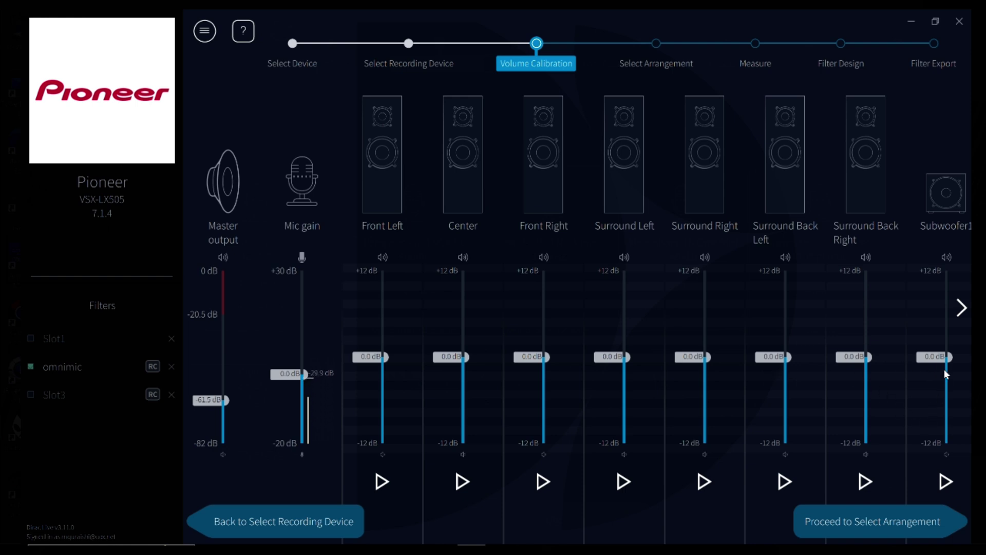
- Scroll right through the speaker channel sliders, then back to Front Left
{"action": "left_click", "coordinate": [961, 308]}
{"action": "left_click", "coordinate": [961, 308]}
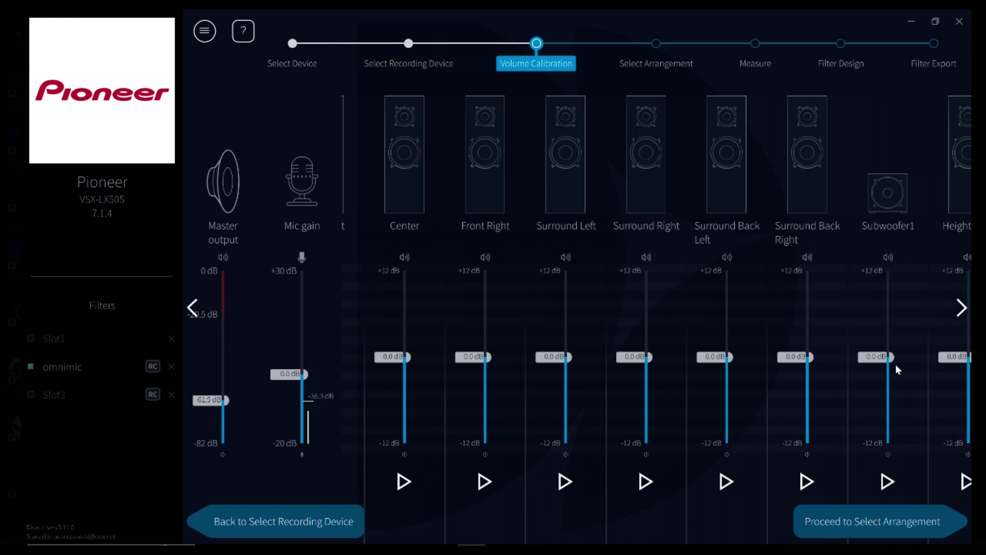
{"action": "left_click", "coordinate": [191, 308]}
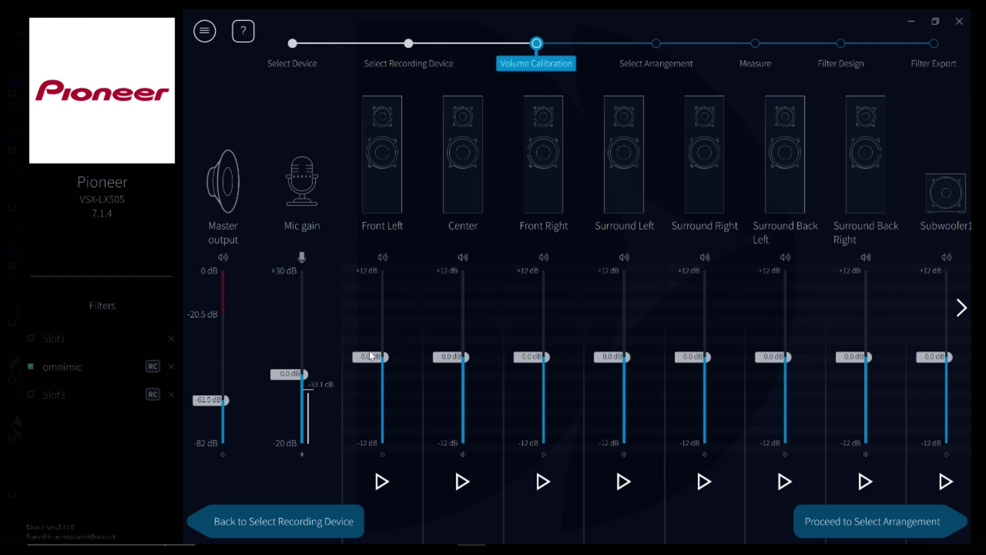
- Set master output to -35.0 dB and mic gain to -8.0 dB with Front Left's test tone playing
{"action": "double_click", "coordinate": [215, 405]}
{"action": "left_click", "coordinate": [380, 480]}
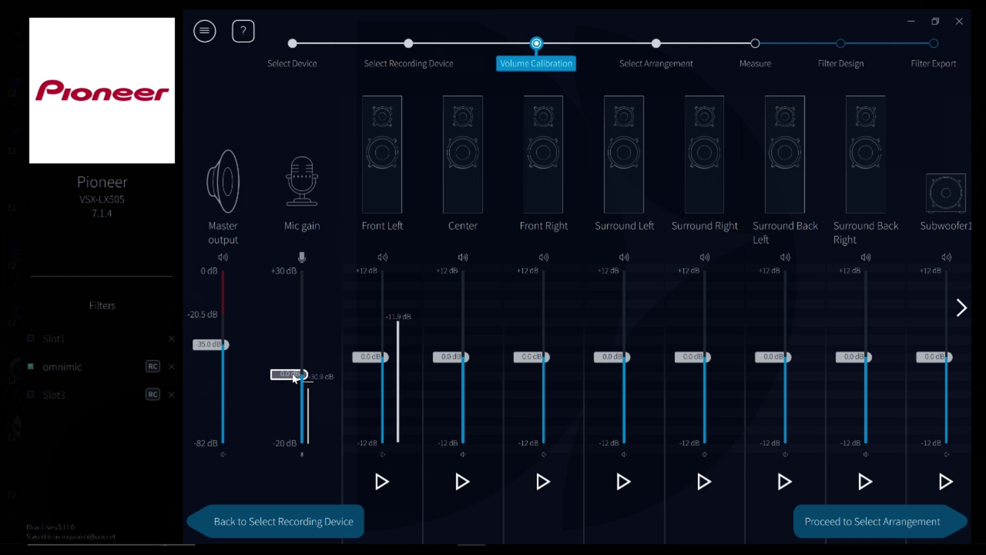
{"action": "left_click_drag", "start_coordinate": [295, 379], "coordinate": [290, 407]}
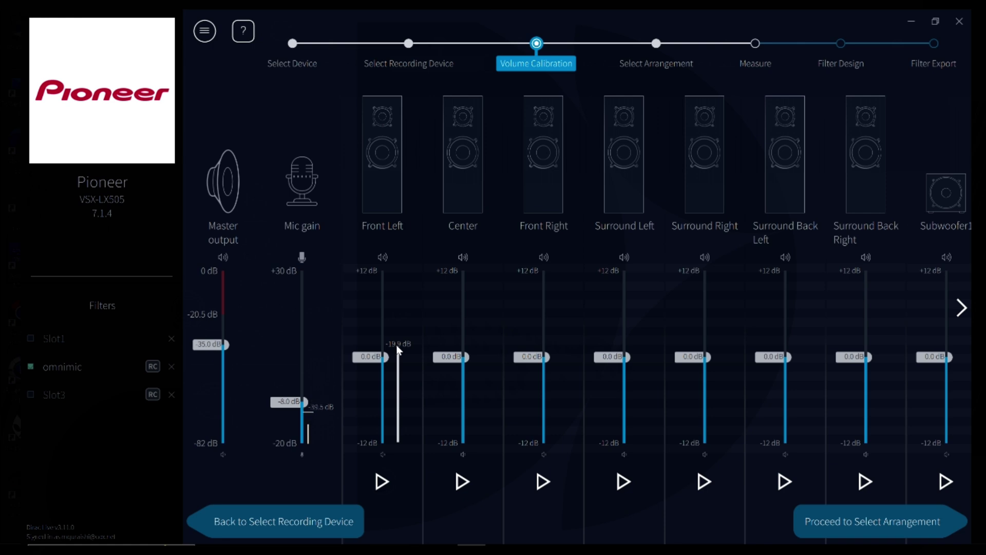
{"action": "left_click", "coordinate": [381, 480]}
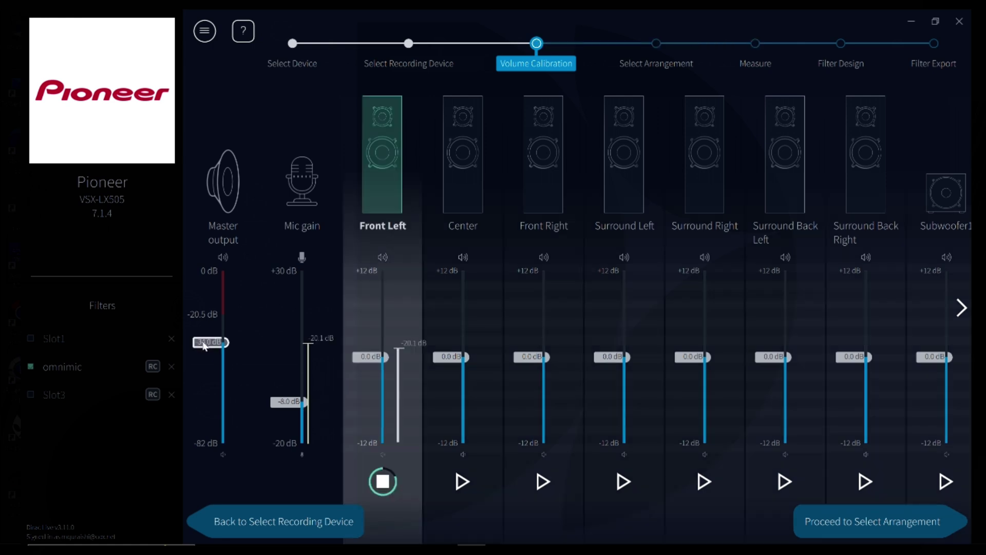
- Stop the Front Left tone and set Center to -1.0 dB while its test tone plays
{"action": "scroll", "coordinate": [204, 345], "scroll_direction": "up", "scroll_amount": 1}
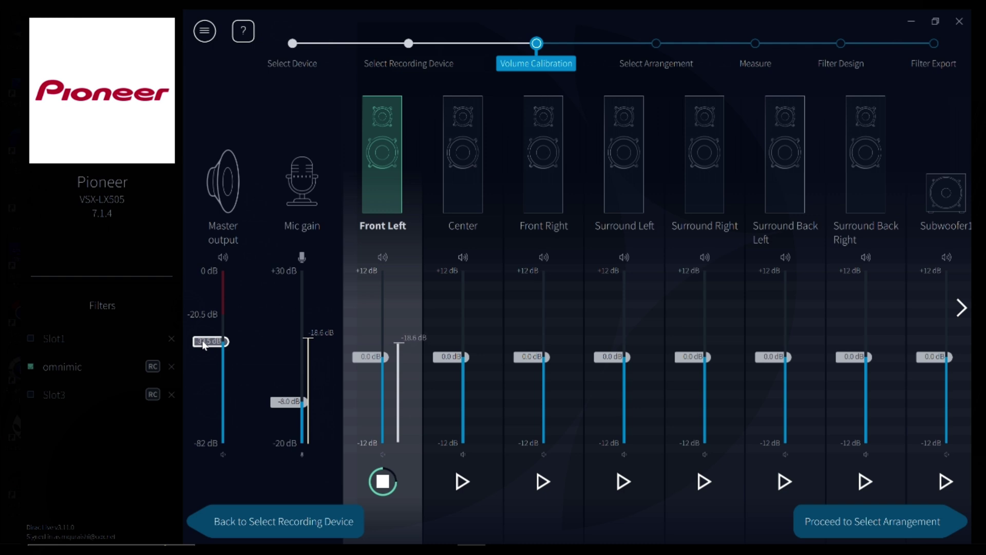
{"action": "scroll", "coordinate": [204, 345], "scroll_direction": "down", "scroll_amount": 3}
{"action": "left_click", "coordinate": [393, 482]}
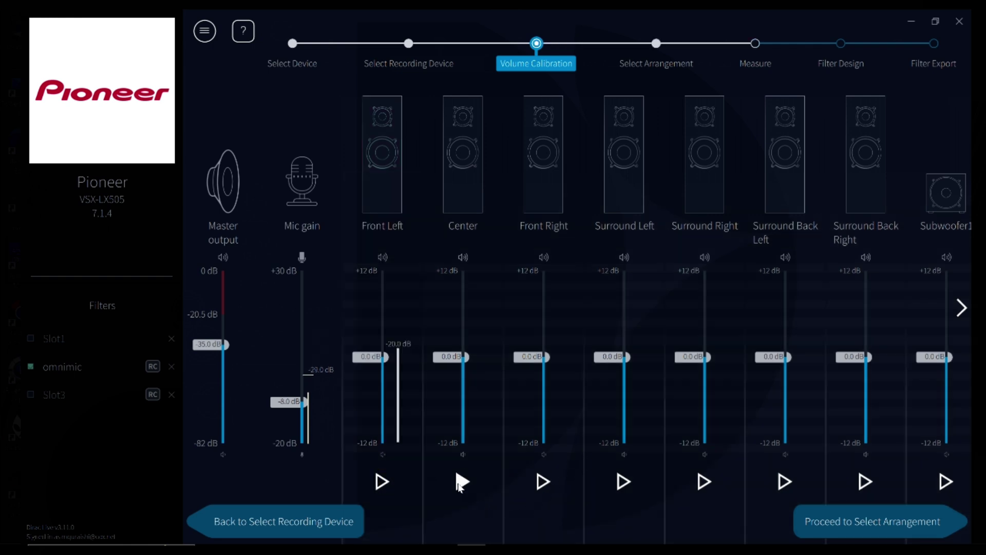
{"action": "left_click", "coordinate": [457, 481]}
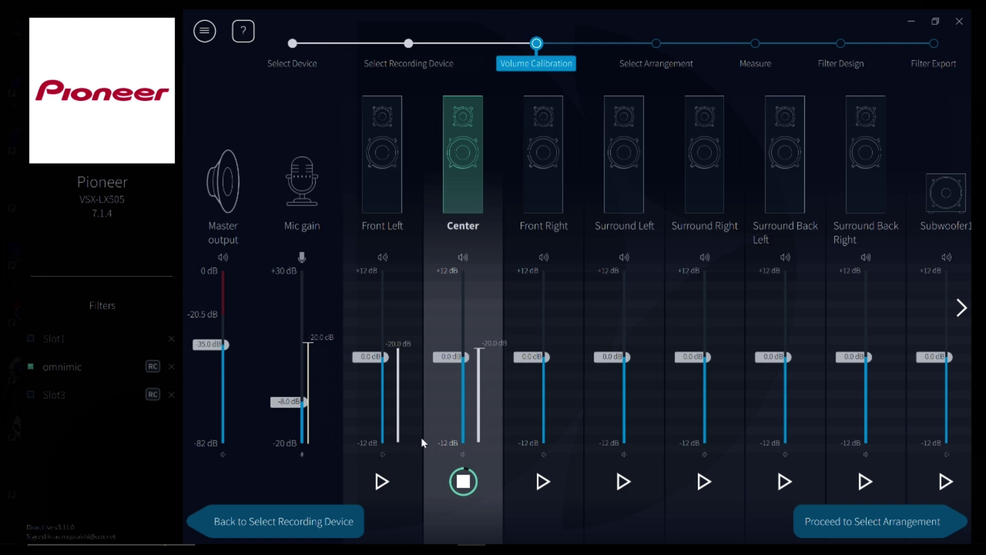
{"action": "left_click", "coordinate": [452, 361]}
{"action": "left_click_drag", "start_coordinate": [454, 365], "coordinate": [455, 370]}
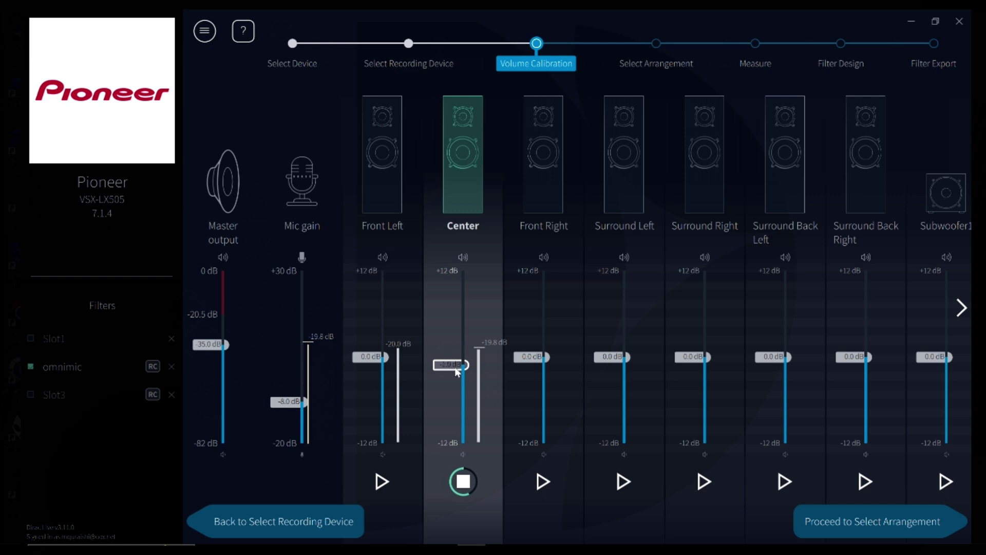
- Set Front Right -0.5, Surround Left -2.5, Surround Right -2.0 and Surround Back Left +1.5 dB
{"action": "left_click", "coordinate": [543, 481]}
{"action": "left_click_drag", "start_coordinate": [546, 357], "coordinate": [546, 361]}
{"action": "left_click", "coordinate": [624, 482]}
{"action": "left_click_drag", "start_coordinate": [626, 356], "coordinate": [627, 373]}
{"action": "left_click", "coordinate": [704, 481]}
{"action": "left_click_drag", "start_coordinate": [707, 357], "coordinate": [705, 370]}
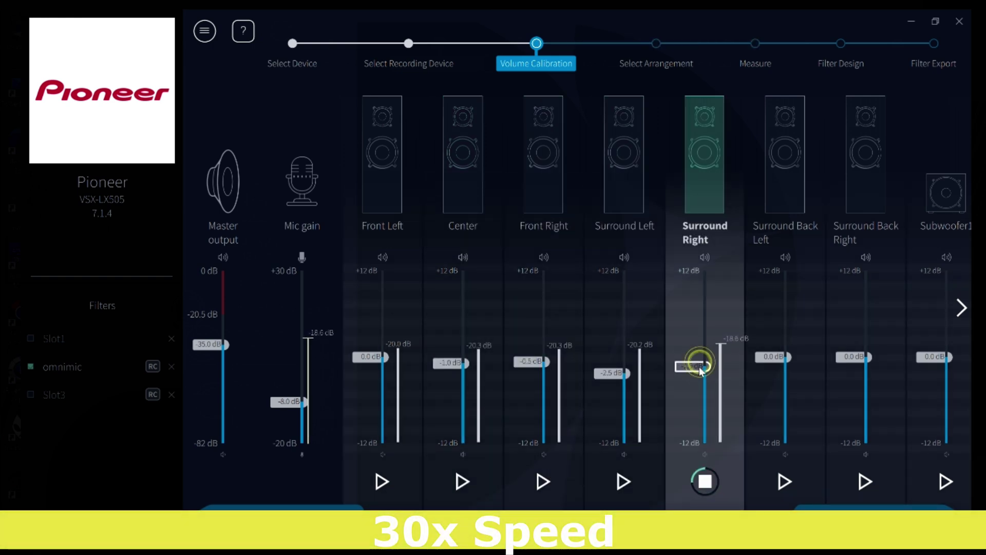
{"action": "left_click", "coordinate": [784, 482]}
{"action": "left_click_drag", "start_coordinate": [786, 357], "coordinate": [771, 348]}
- Raise Surround Back Right to +2.0 dB, check Subwoofer1's tone, and proceed to Select Arrangement
{"action": "left_click", "coordinate": [866, 482]}
{"action": "left_click_drag", "start_coordinate": [843, 357], "coordinate": [843, 341]}
{"action": "left_click", "coordinate": [843, 482]}
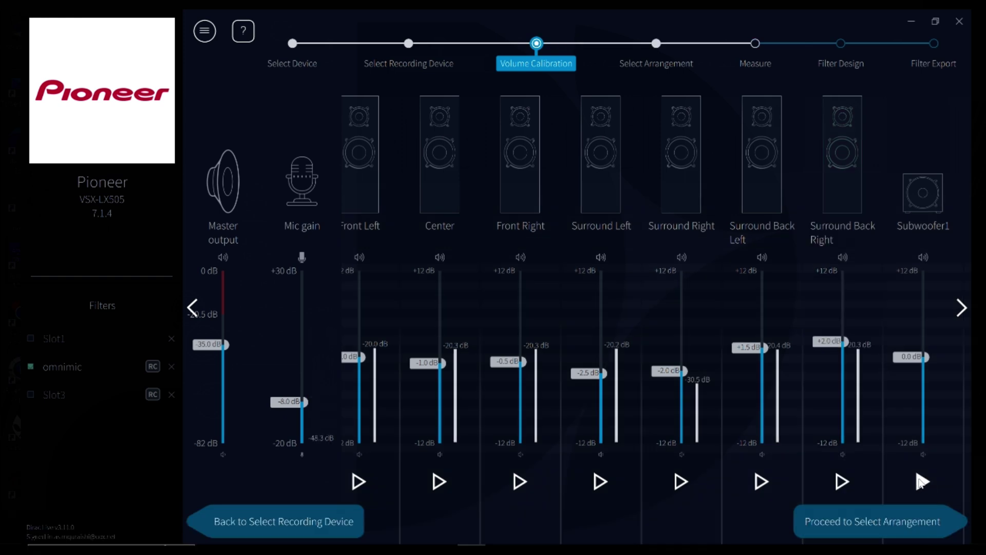
{"action": "left_click", "coordinate": [918, 479]}
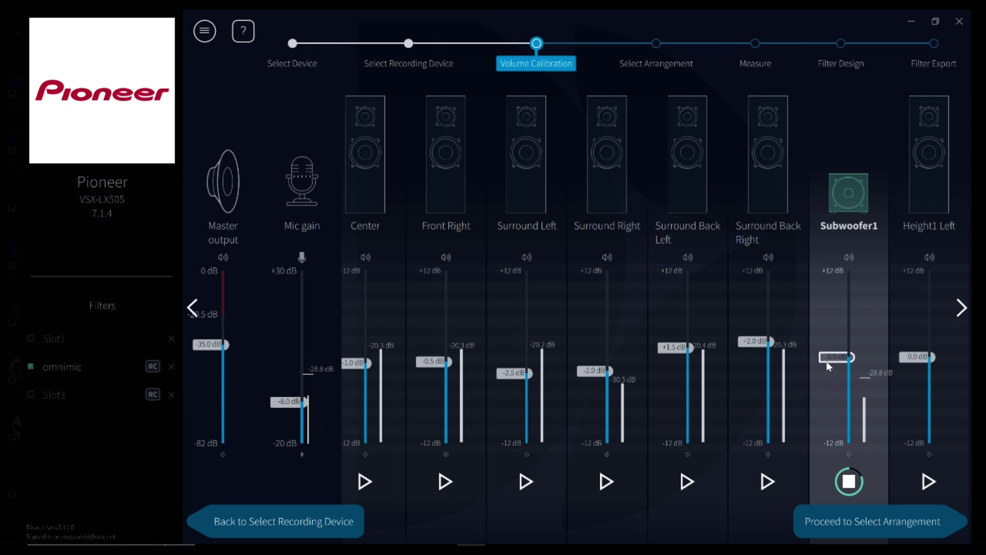
{"action": "left_click", "coordinate": [847, 482]}
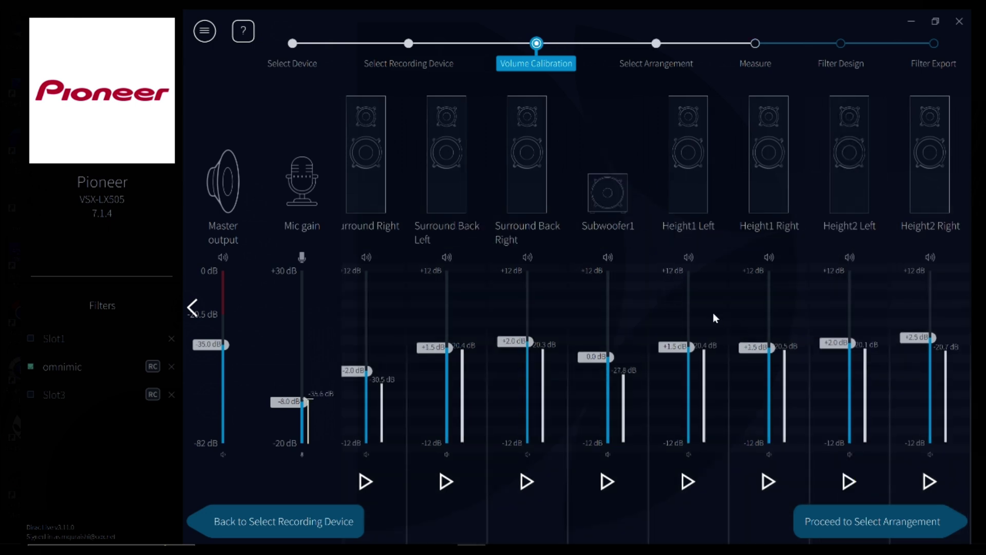
{"action": "left_click", "coordinate": [905, 520]}
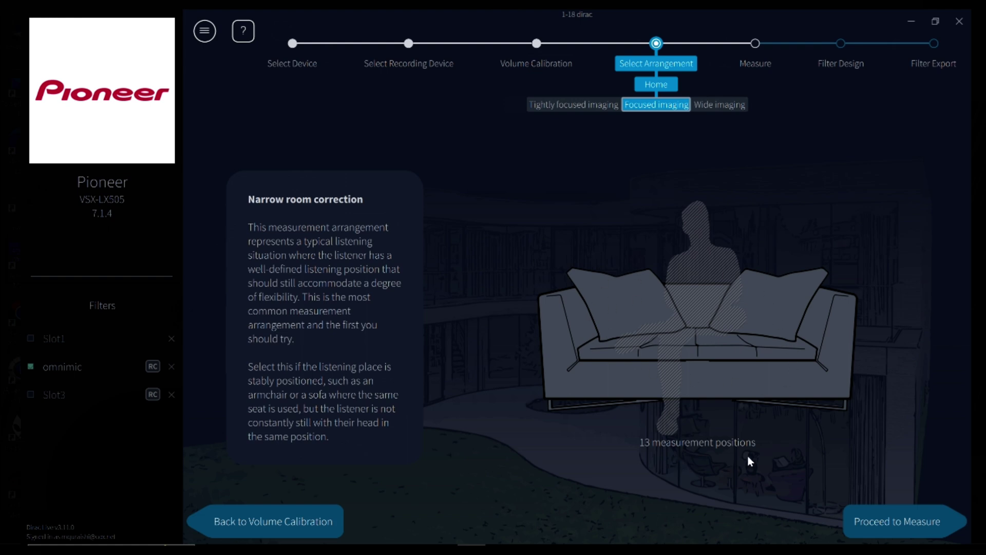
- Choose the Tightly focused imaging arrangement with 9 positions and measure the main armchair position
{"action": "left_click", "coordinate": [713, 105]}
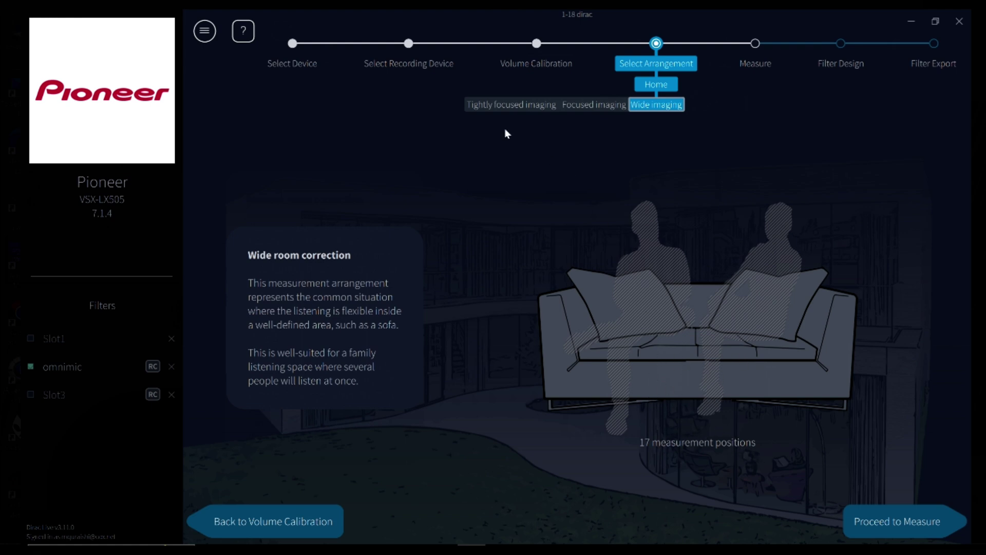
{"action": "left_click", "coordinate": [489, 104]}
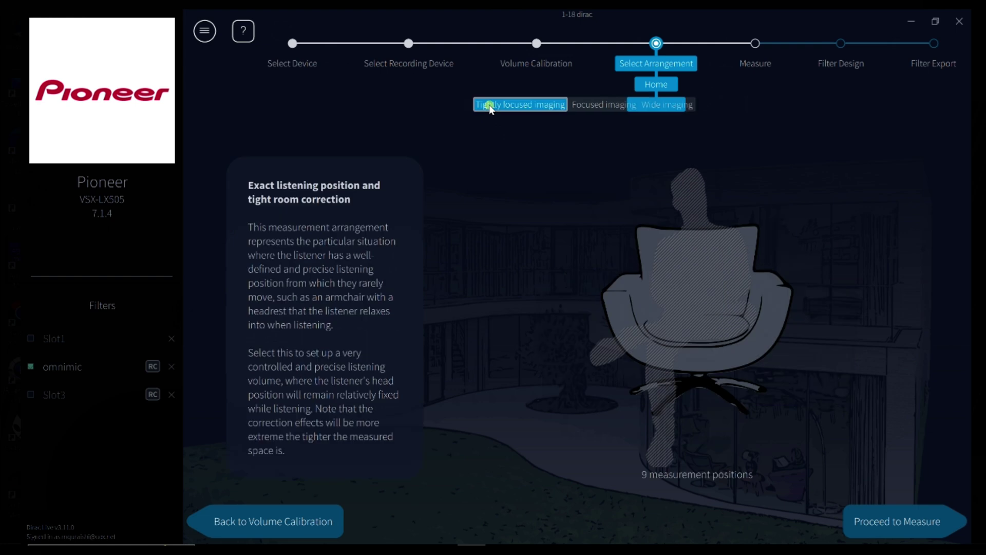
{"action": "left_click", "coordinate": [684, 482]}
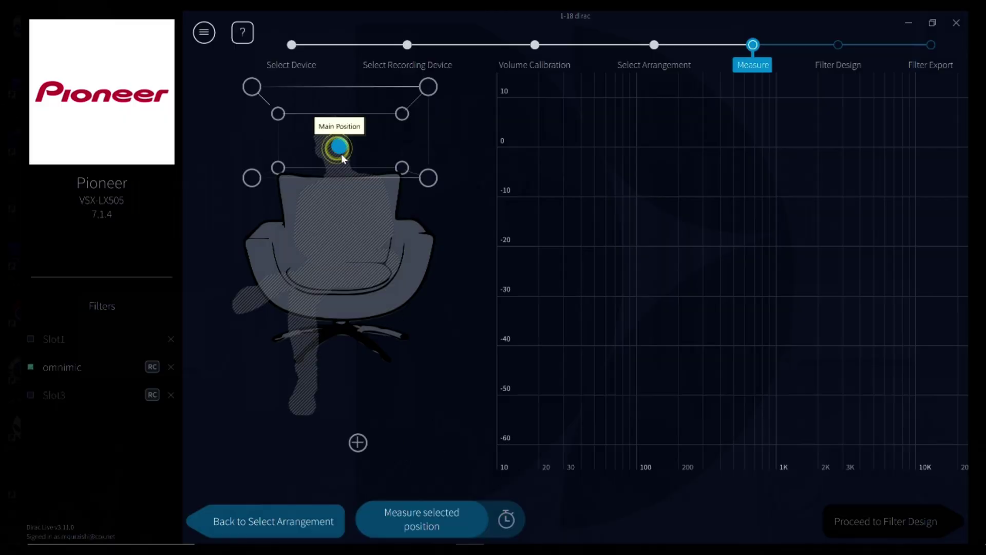
{"action": "left_click", "coordinate": [445, 533]}
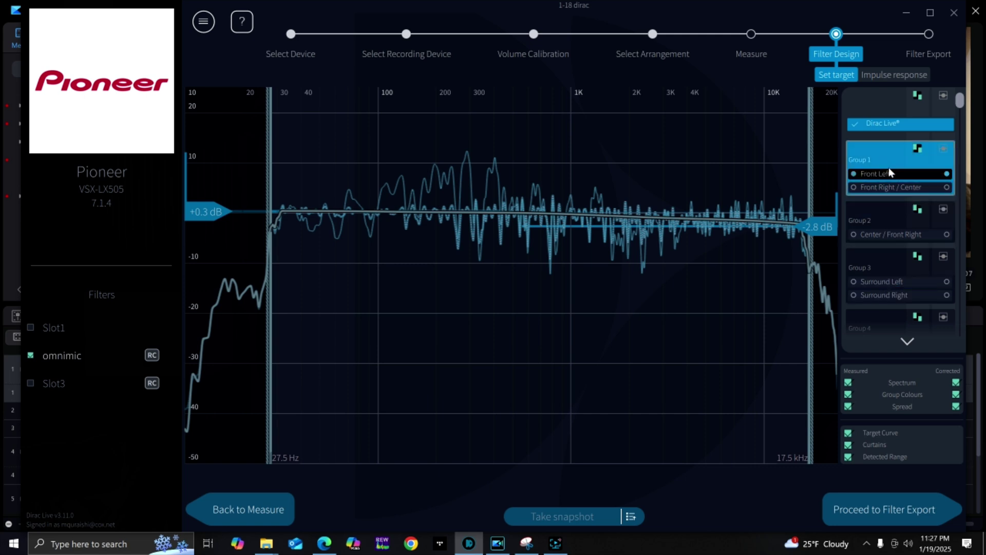
- Toggle Front Left's corrected, target and measured curves off and back on
{"action": "left_click", "coordinate": [957, 383]}
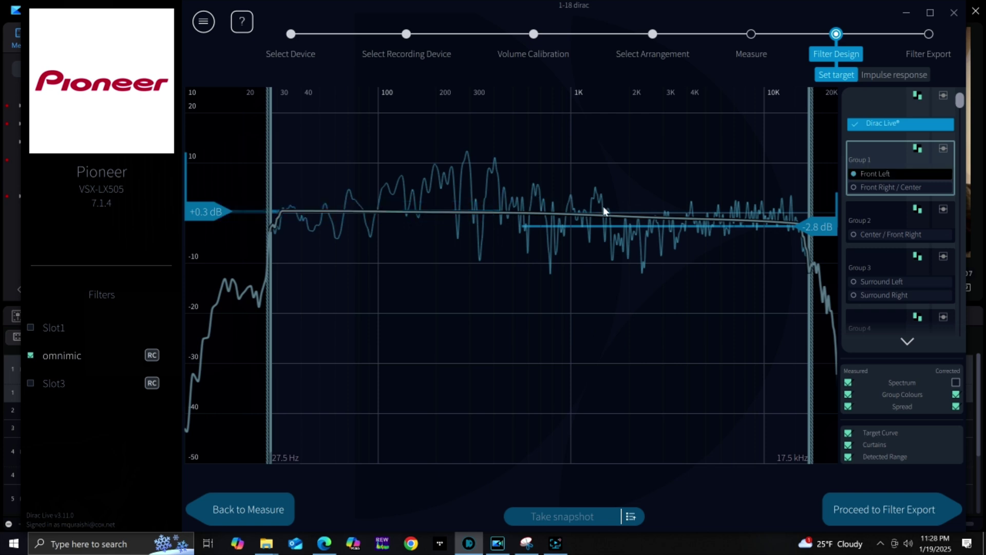
{"action": "left_click", "coordinate": [849, 434]}
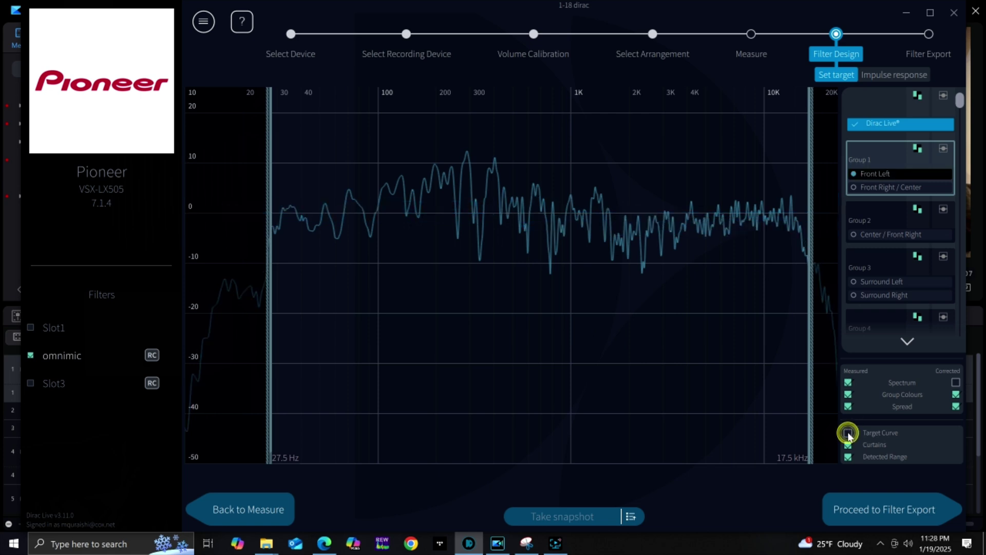
{"action": "left_click", "coordinate": [849, 434]}
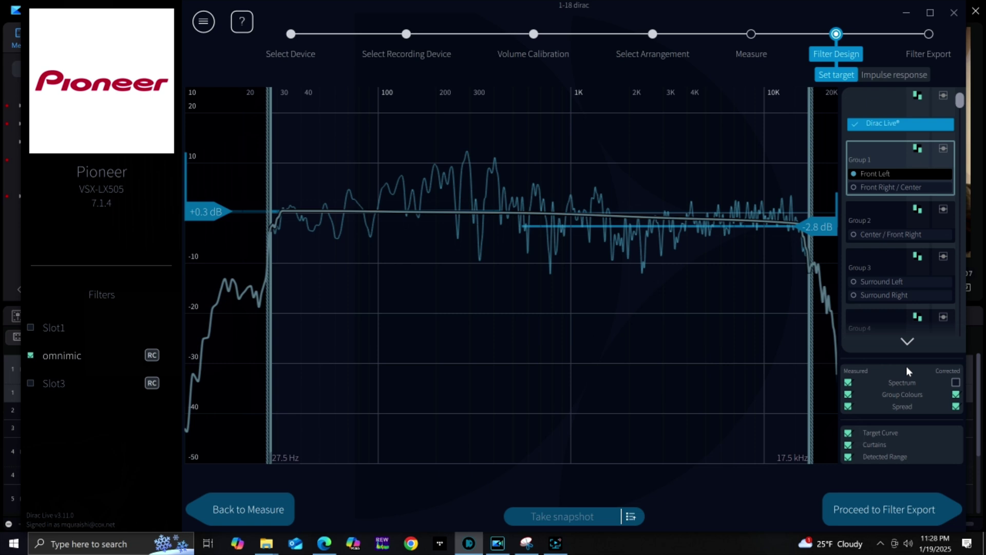
{"action": "left_click", "coordinate": [956, 383]}
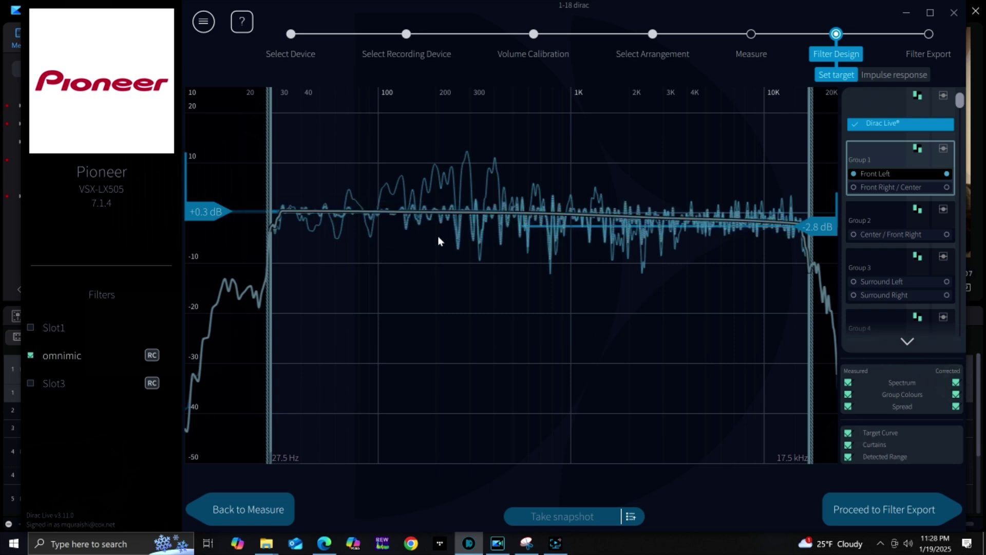
{"action": "left_click", "coordinate": [849, 382]}
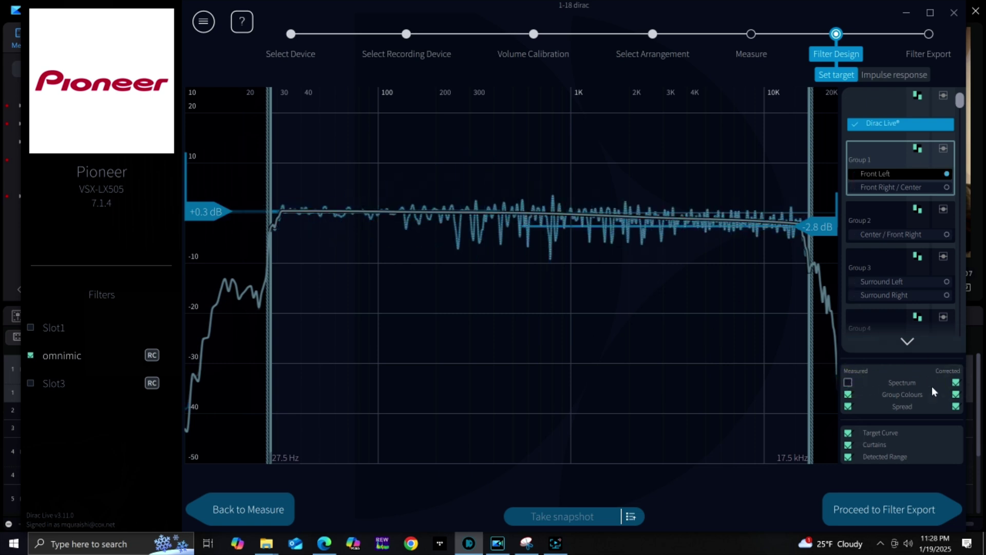
{"action": "left_click", "coordinate": [849, 383]}
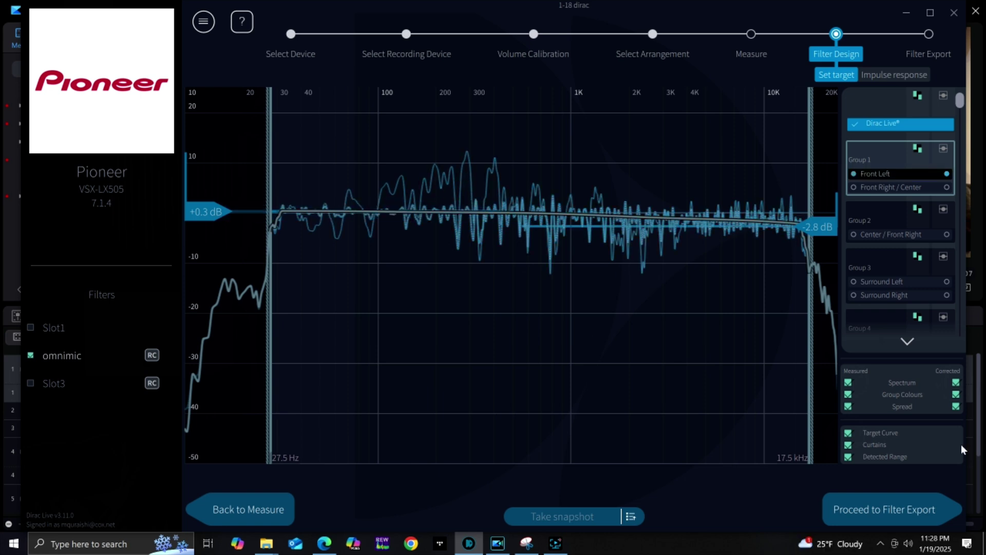
- Toggle the curtains off and on, then pull the upper curtain down to 5.79 kHz
{"action": "left_click", "coordinate": [850, 446]}
{"action": "left_click", "coordinate": [850, 446]}
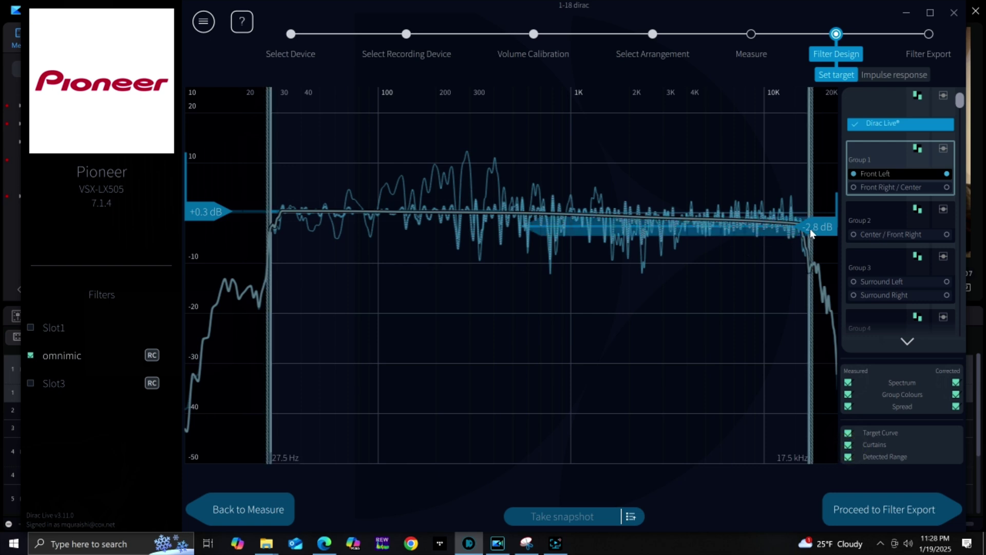
{"action": "left_click_drag", "start_coordinate": [811, 256], "coordinate": [514, 267]}
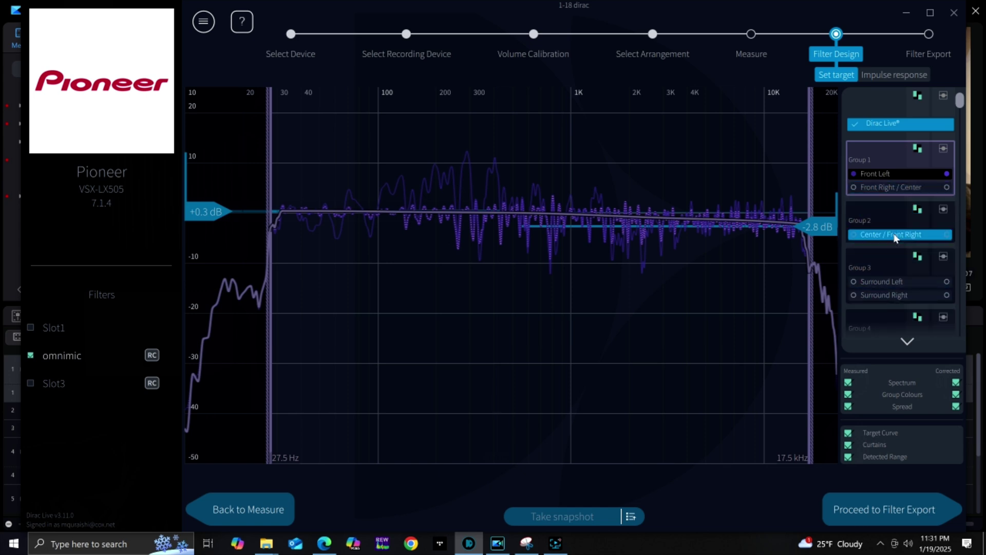
- Inspect the Surround Left channel's curves, then return to Front Left's filter design
{"action": "left_click", "coordinate": [900, 282]}
{"action": "left_click_drag", "start_coordinate": [900, 282], "coordinate": [899, 226]}
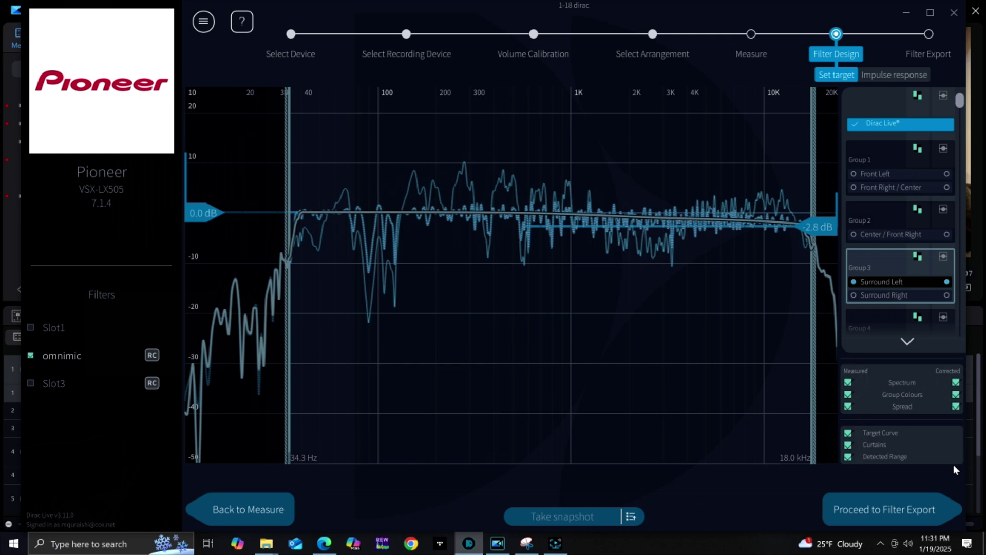
{"action": "scroll", "coordinate": [908, 342], "scroll_direction": "down", "scroll_amount": 5}
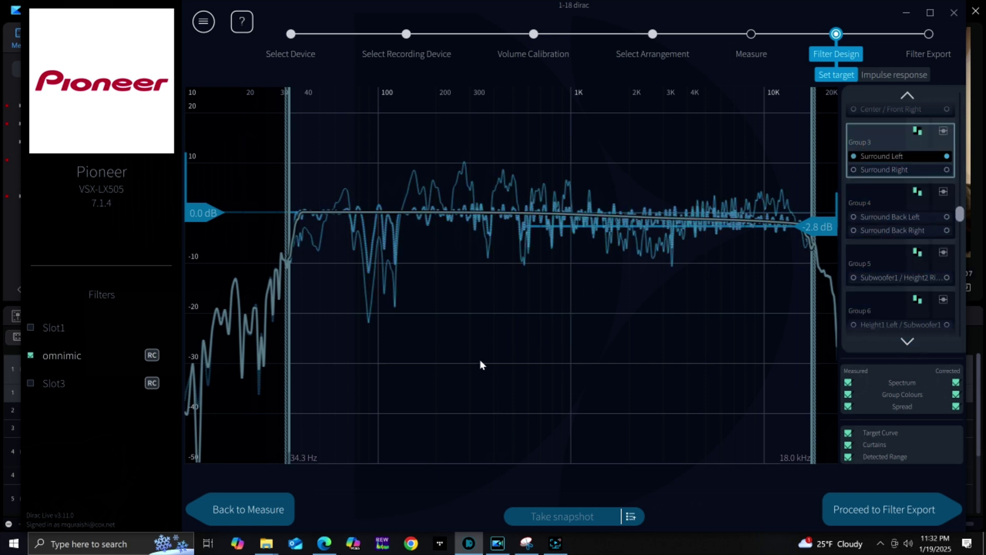
{"action": "left_click", "coordinate": [298, 209]}
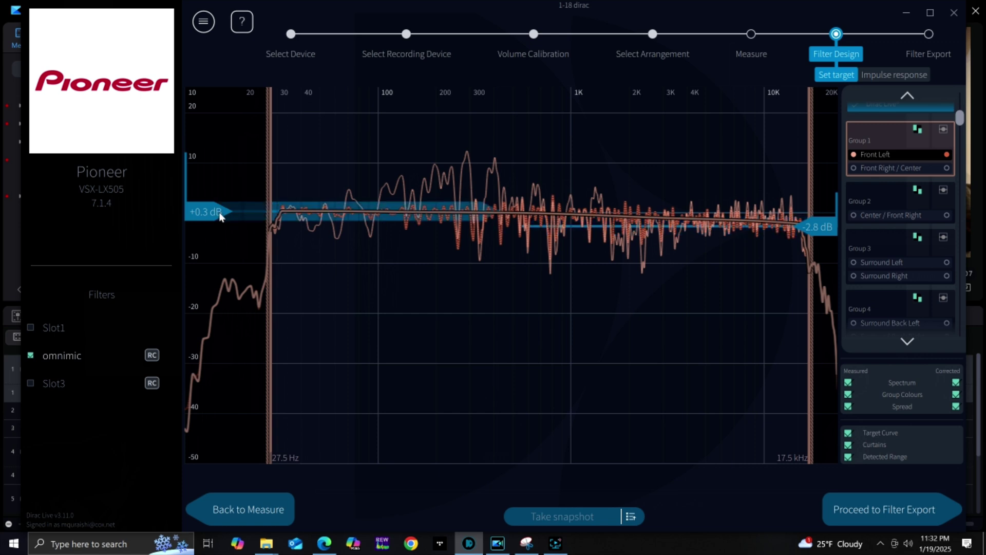
- Raise Front Left's bass target end and lift the 60–94 Hz points into a +10.0 dB boost
{"action": "left_click_drag", "start_coordinate": [219, 212], "coordinate": [225, 190]}
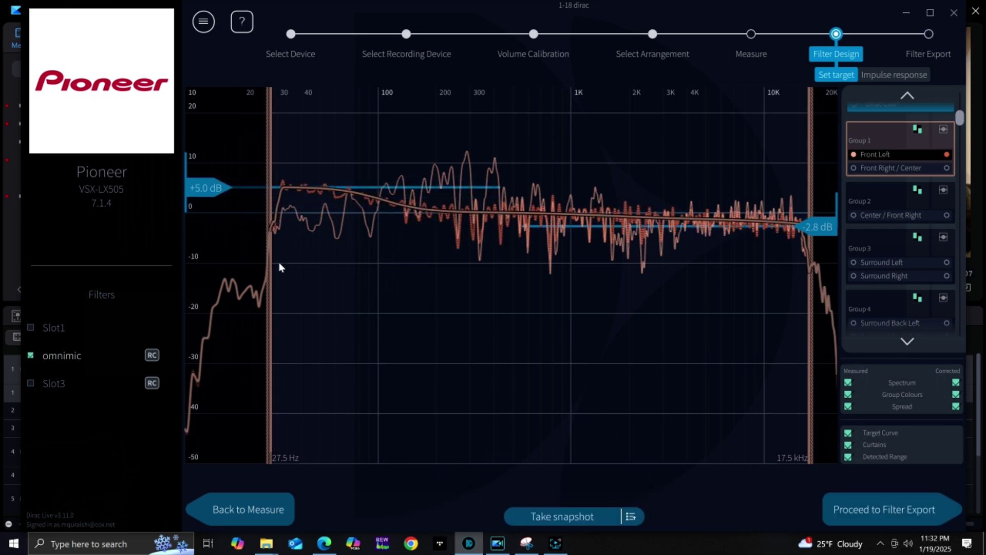
{"action": "left_click", "coordinate": [947, 130]}
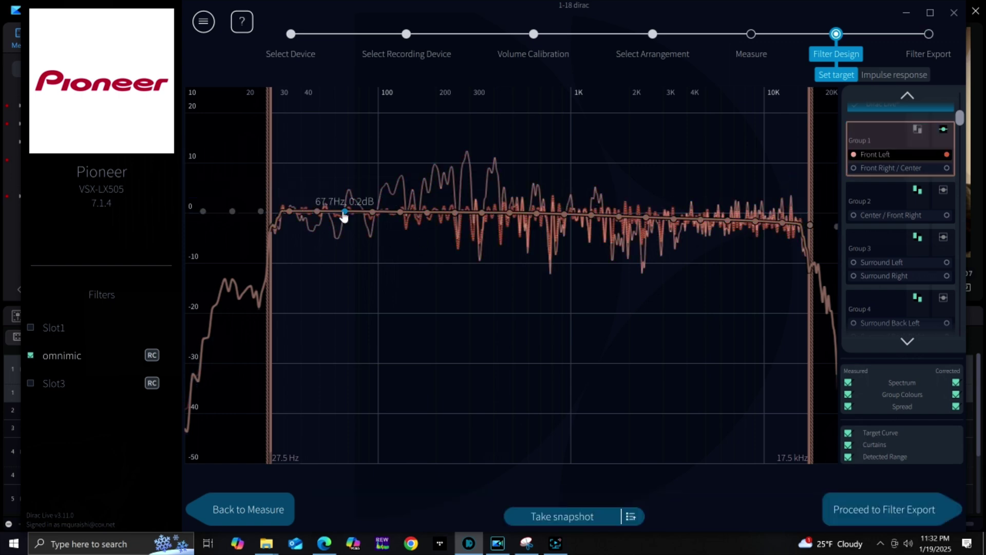
{"action": "mouse_move", "coordinate": [321, 217]}
{"action": "left_click_drag", "start_coordinate": [375, 218], "coordinate": [285, 190]}
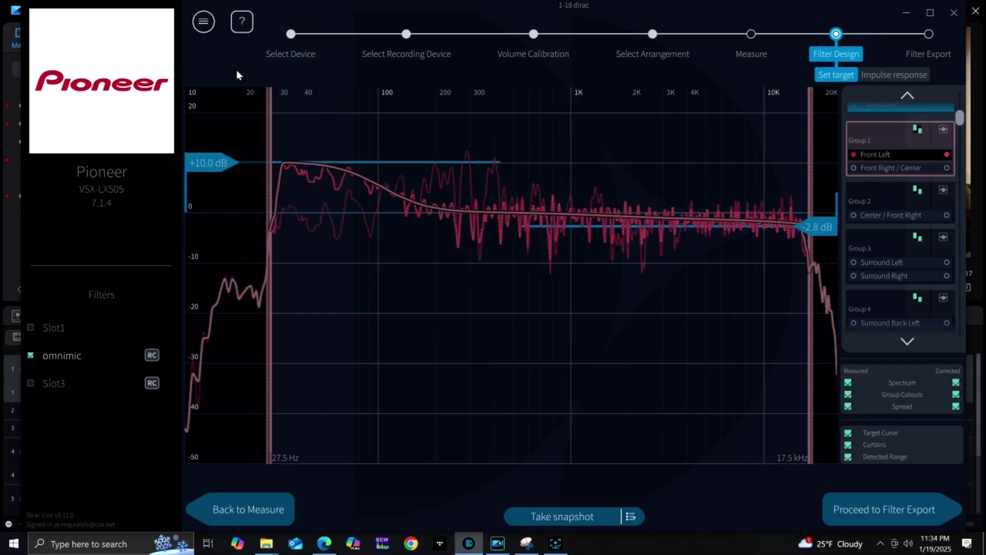
- Start saving the project under a new name from the main menu, then cancel
{"action": "left_click", "coordinate": [204, 23]}
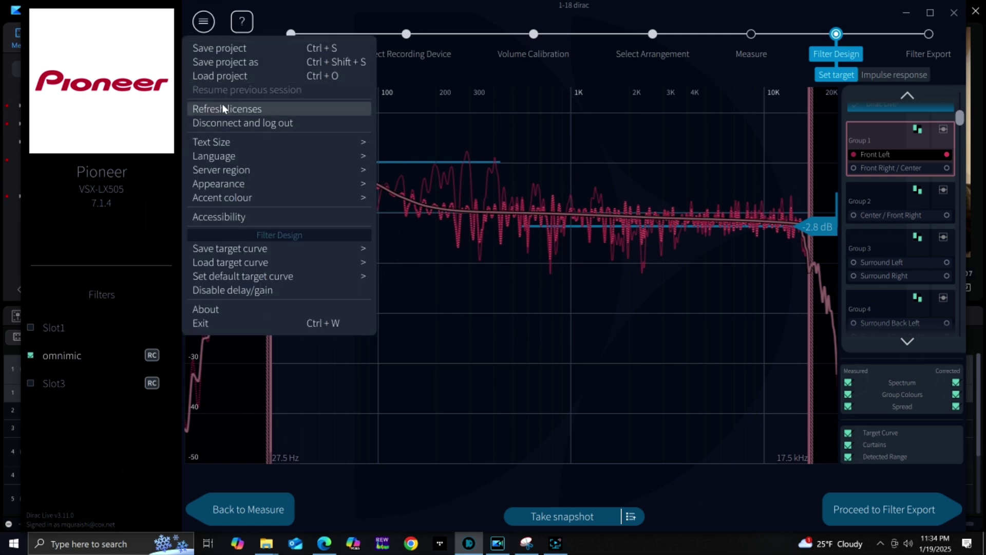
{"action": "left_click", "coordinate": [219, 63]}
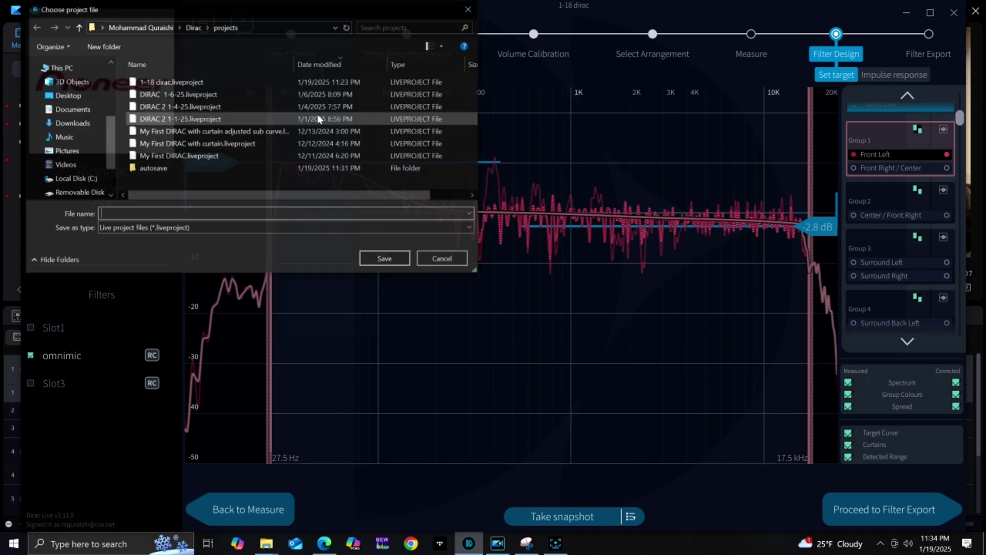
{"action": "left_click", "coordinate": [450, 259]}
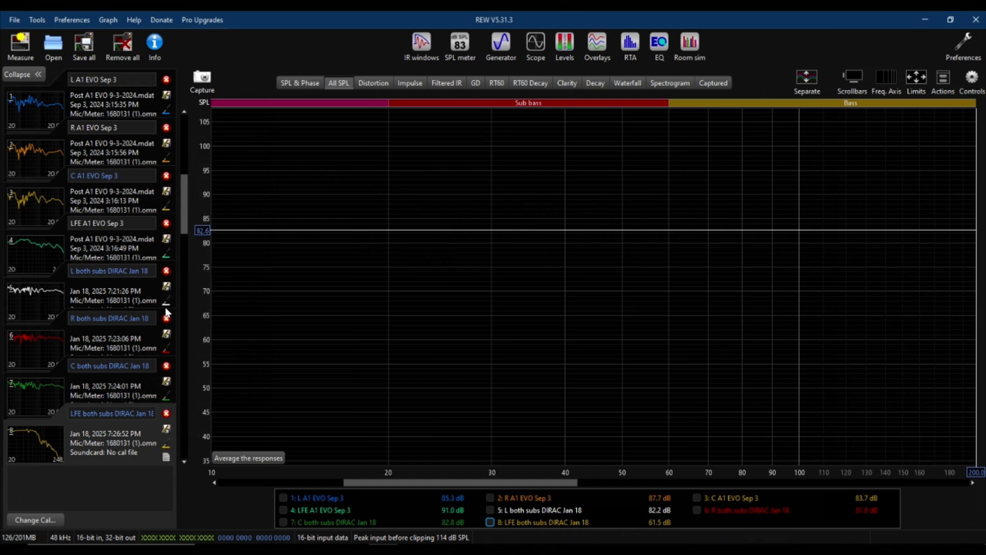
- Overlay the L A1 EVO Sep 3 and L both subs DIRAC Jan 18 responses
{"action": "left_click", "coordinate": [79, 96]}
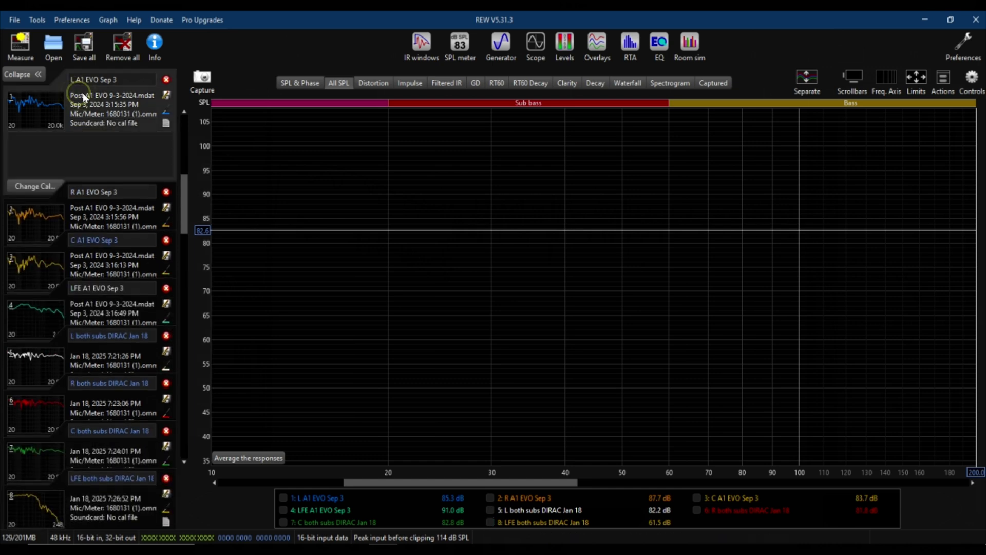
{"action": "left_click", "coordinate": [283, 498]}
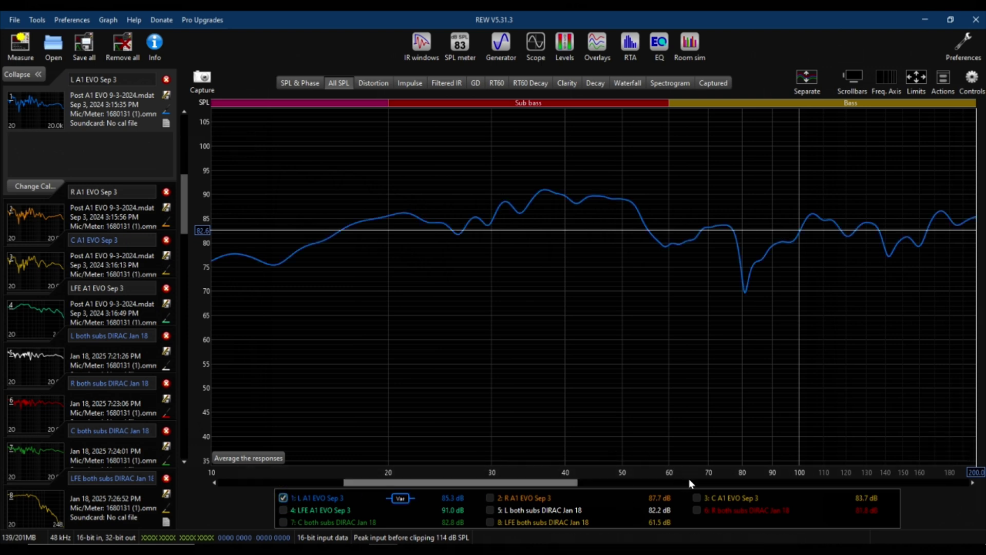
{"action": "scroll", "coordinate": [691, 483], "scroll_direction": "down", "scroll_amount": 5}
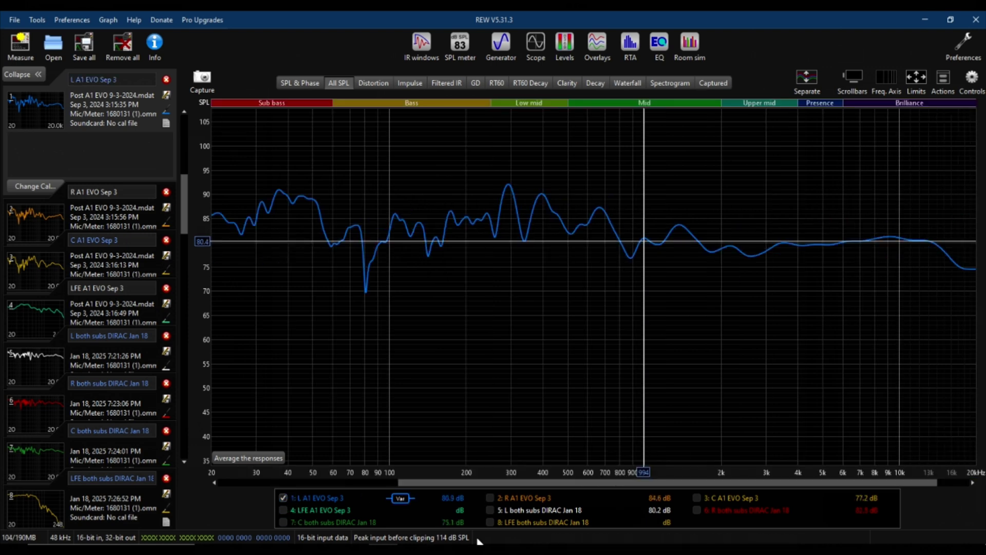
{"action": "left_click", "coordinate": [491, 511]}
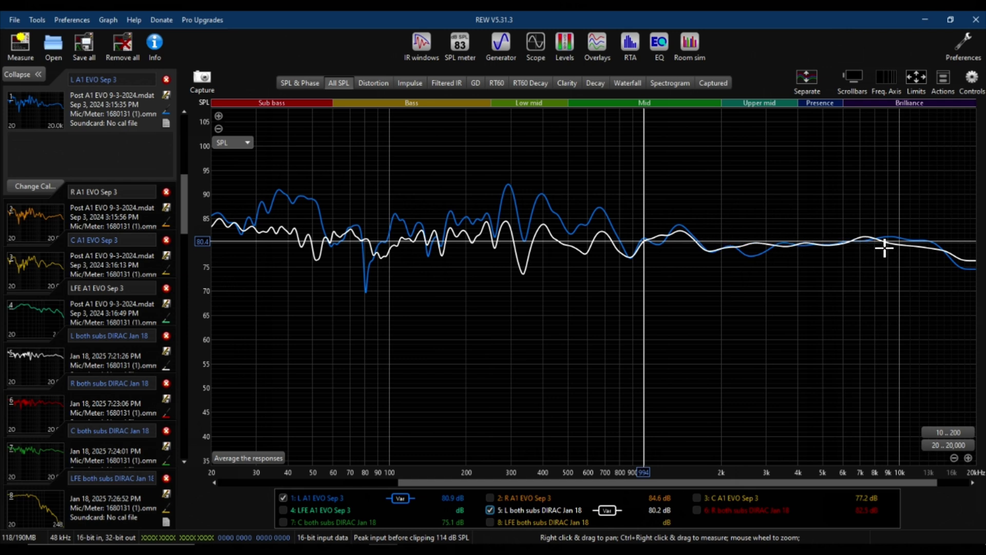
- Compare levels at 2.69 kHz, 1 kHz and 20 Hz, then restore 20 Hz–20 kHz and clear left traces
{"action": "left_click", "coordinate": [754, 236]}
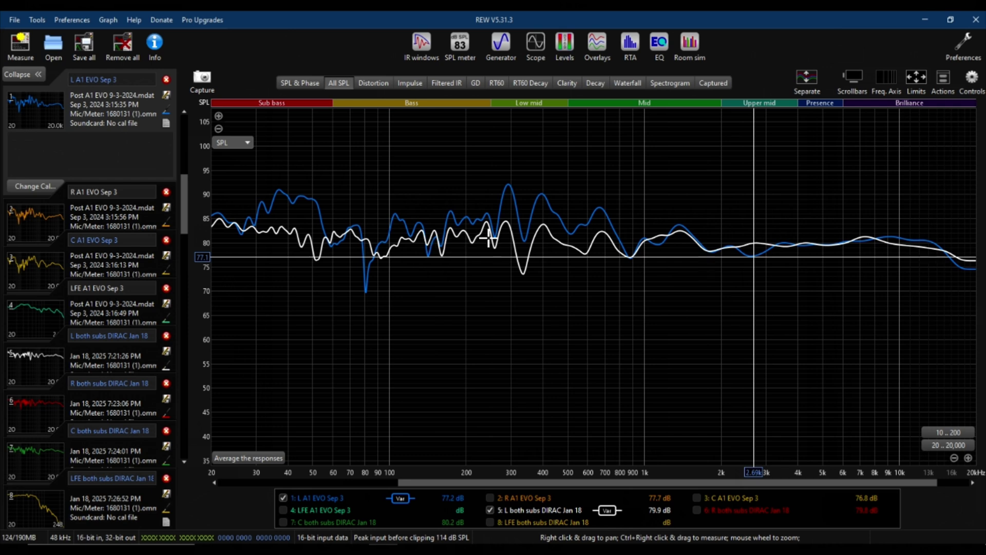
{"action": "left_click", "coordinate": [644, 242]}
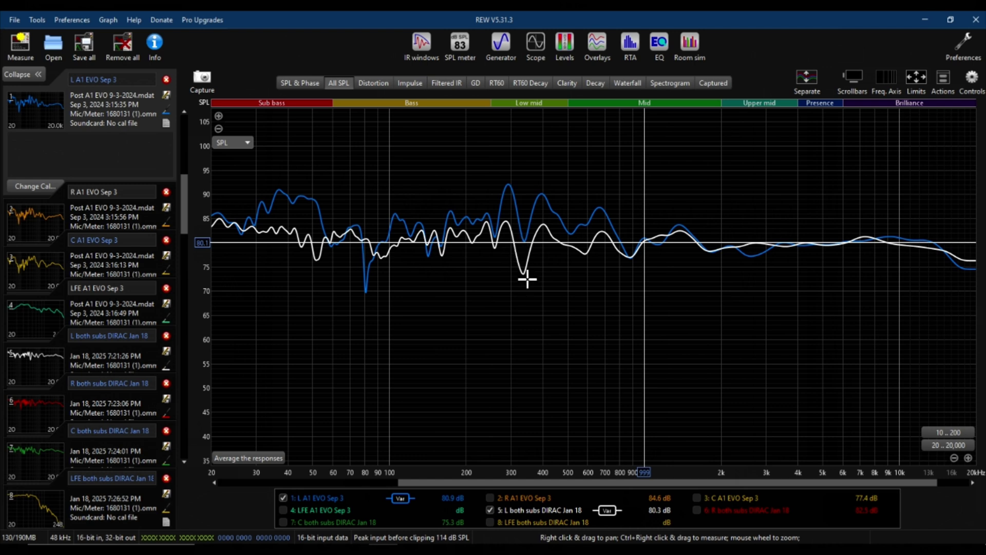
{"action": "left_click", "coordinate": [211, 244]}
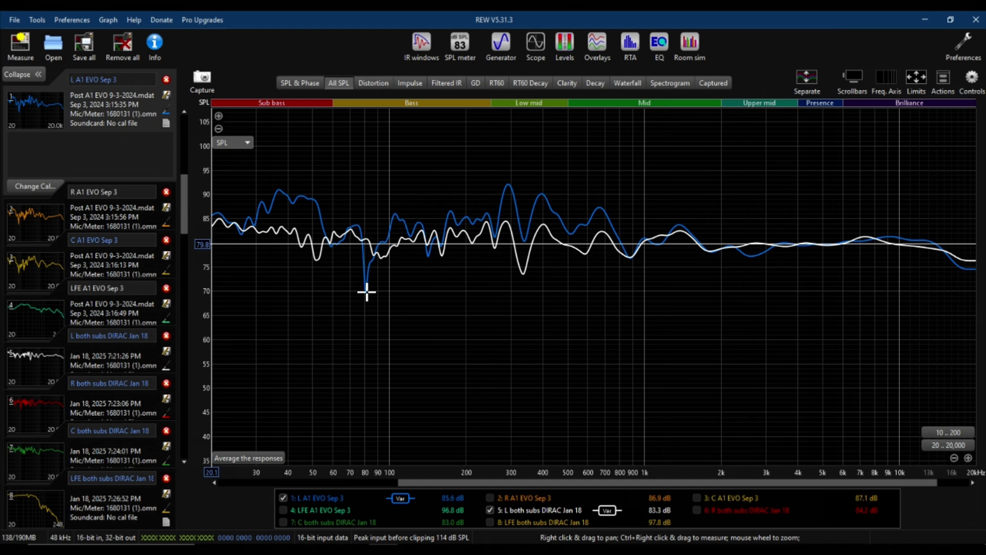
{"action": "scroll", "coordinate": [297, 259], "scroll_direction": "down", "scroll_amount": 2}
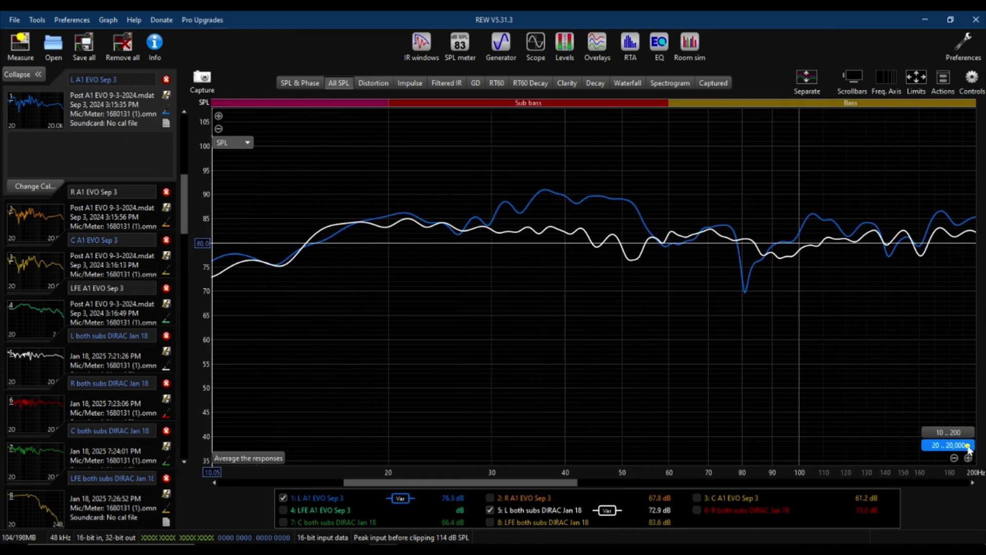
{"action": "left_click", "coordinate": [951, 445]}
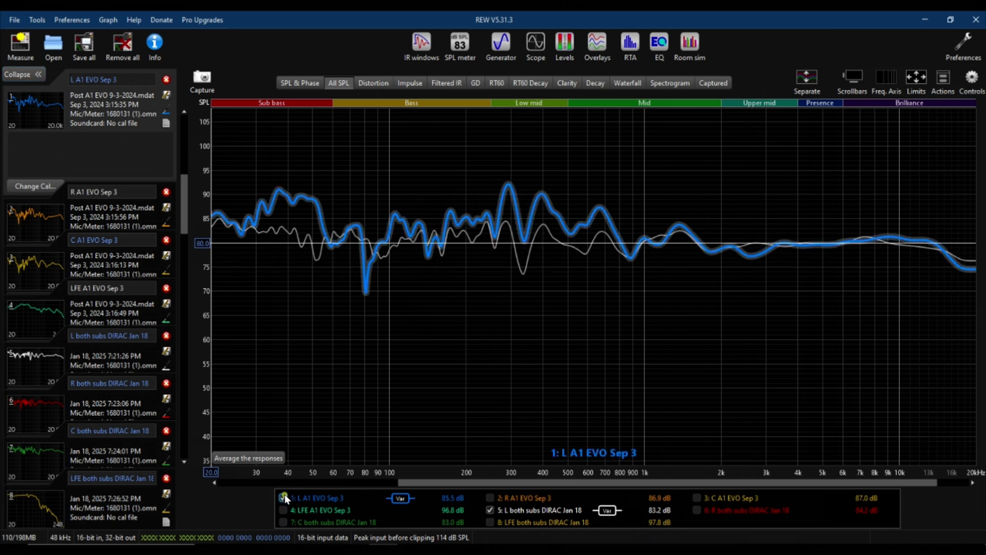
{"action": "left_click", "coordinate": [713, 499], "text": "ctrl"}
- Hide C A1 EVO, overlay both LFE responses (DIRAC Jan 18, A1 EVO Sep 3) over 10–200 Hz
{"action": "left_click", "coordinate": [720, 499]}
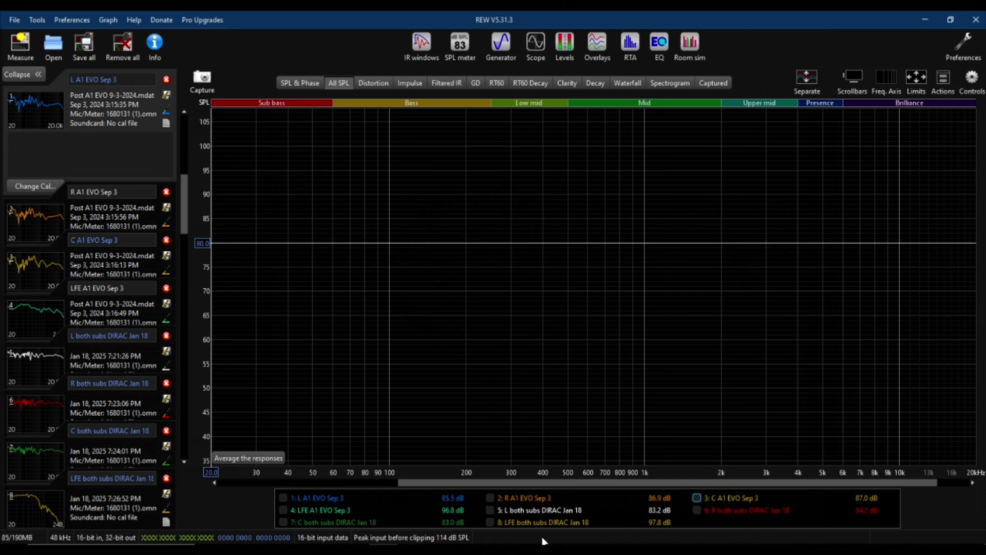
{"action": "left_click", "coordinate": [518, 524]}
{"action": "left_click", "coordinate": [941, 432]}
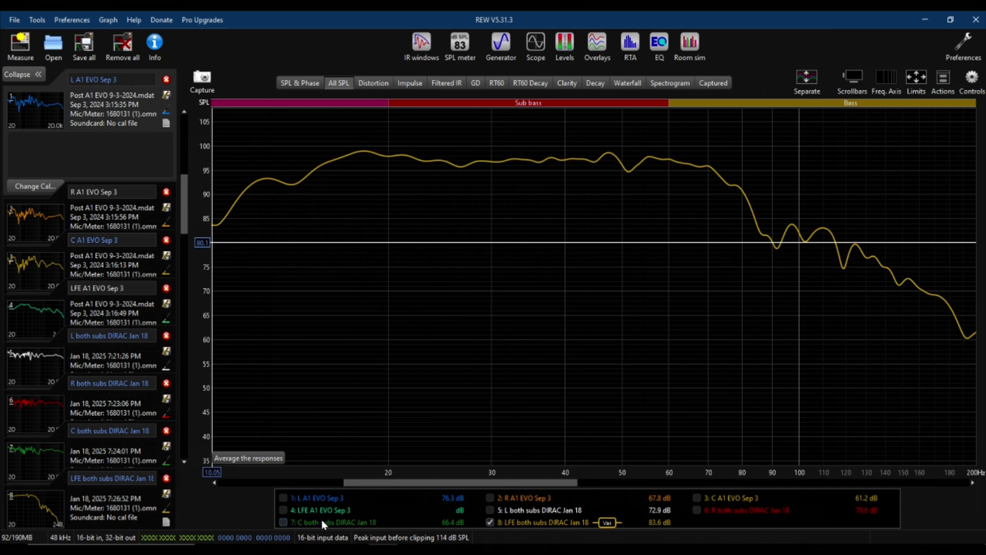
{"action": "left_click", "coordinate": [283, 510]}
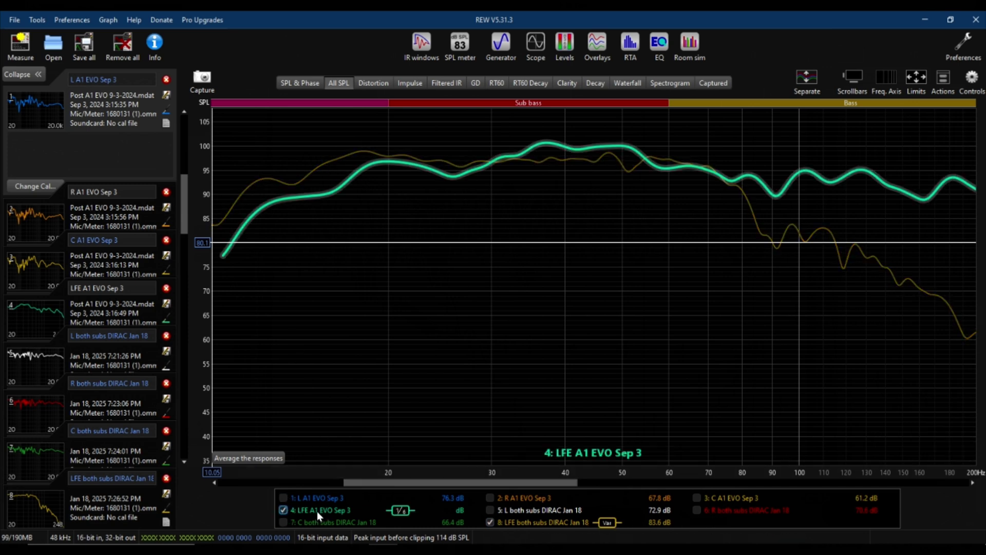
- Read both subwoofer levels at 18 Hz, 17.8 Hz and 15 Hz
{"action": "left_click", "coordinate": [364, 167]}
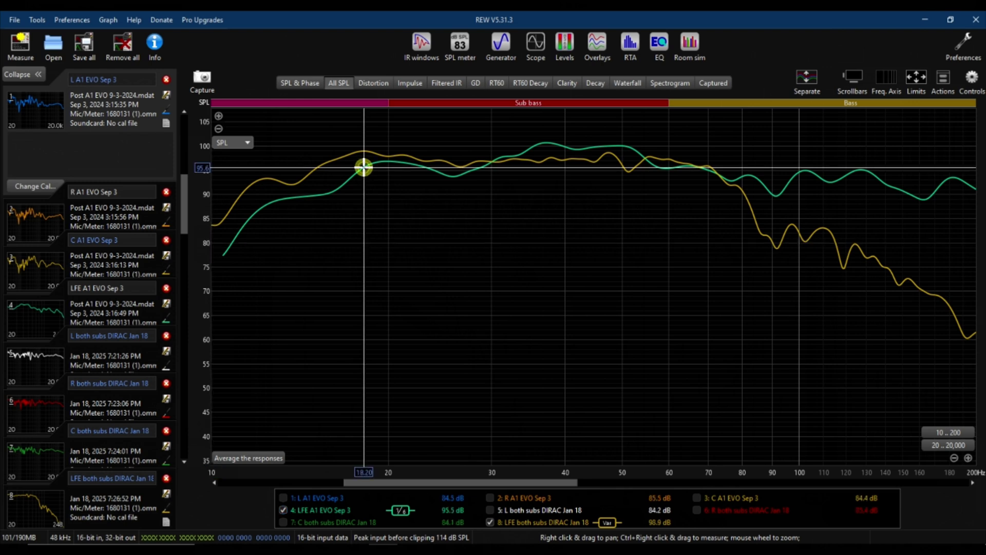
{"action": "left_click", "coordinate": [359, 171]}
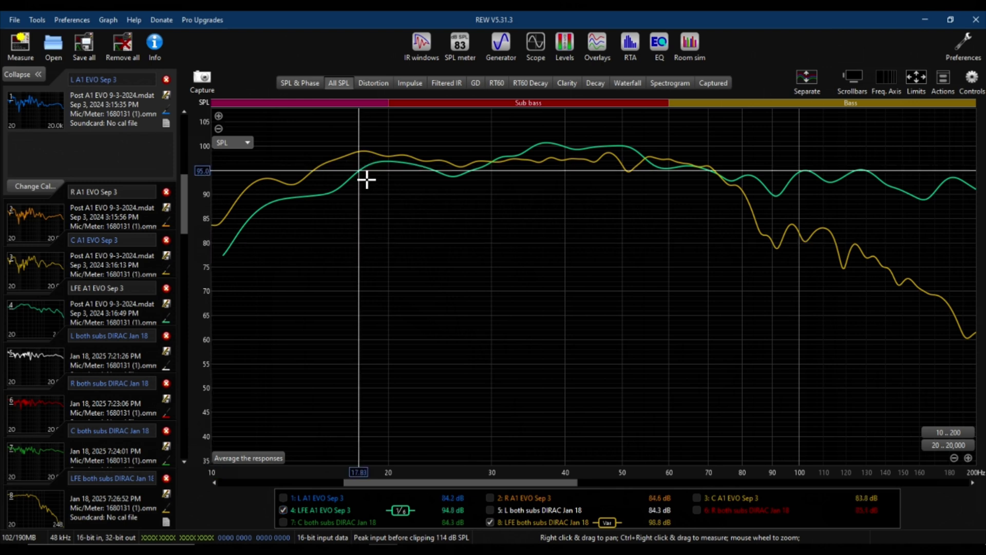
{"action": "left_click", "coordinate": [318, 166]}
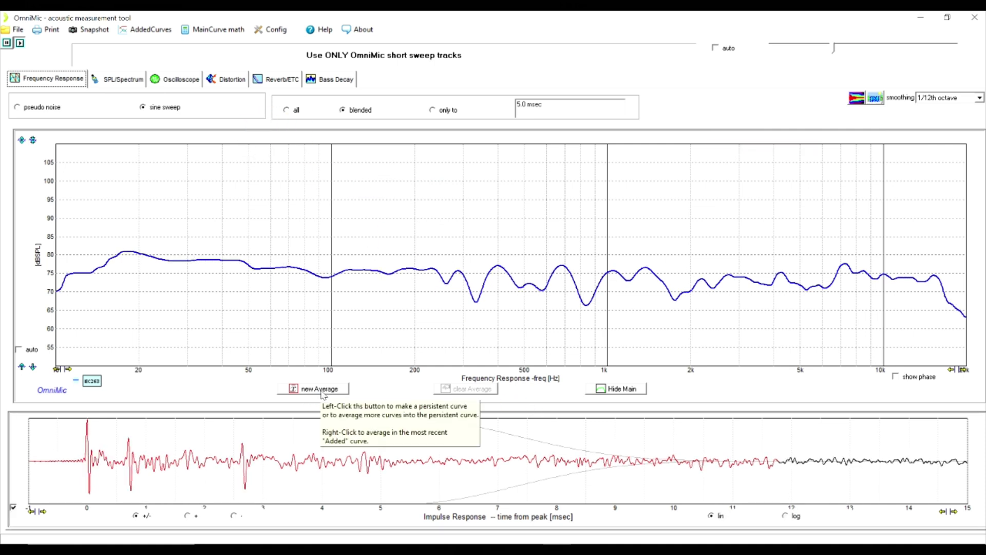
- Start a new persistent average of the OmniMic sweeps, drawn in red
{"action": "left_click", "coordinate": [319, 389]}
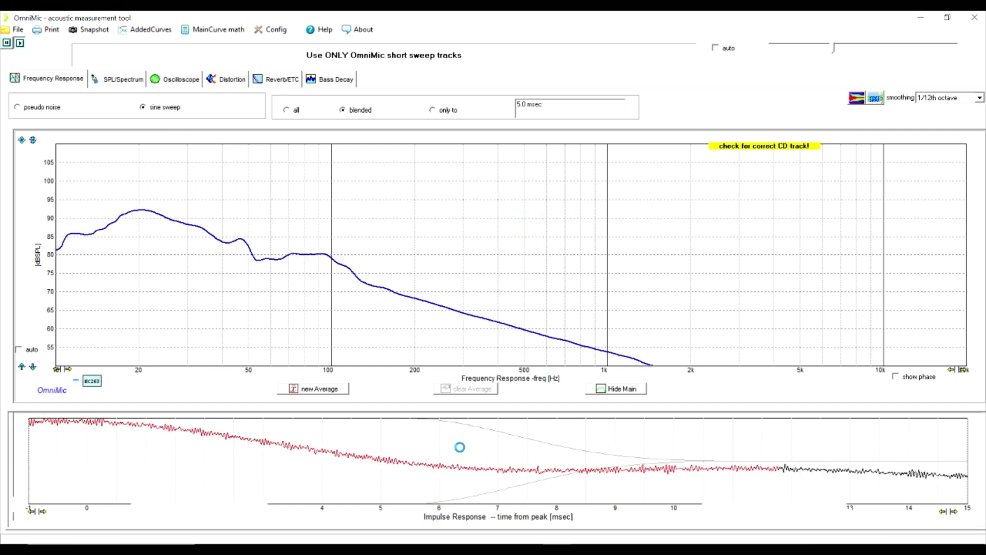
- Start a fresh average from the latest sweep and keep adding sweeps until it reaches 18
{"action": "left_click", "coordinate": [309, 390]}
{"action": "left_click", "coordinate": [309, 390]}
{"action": "left_click", "coordinate": [308, 389]}
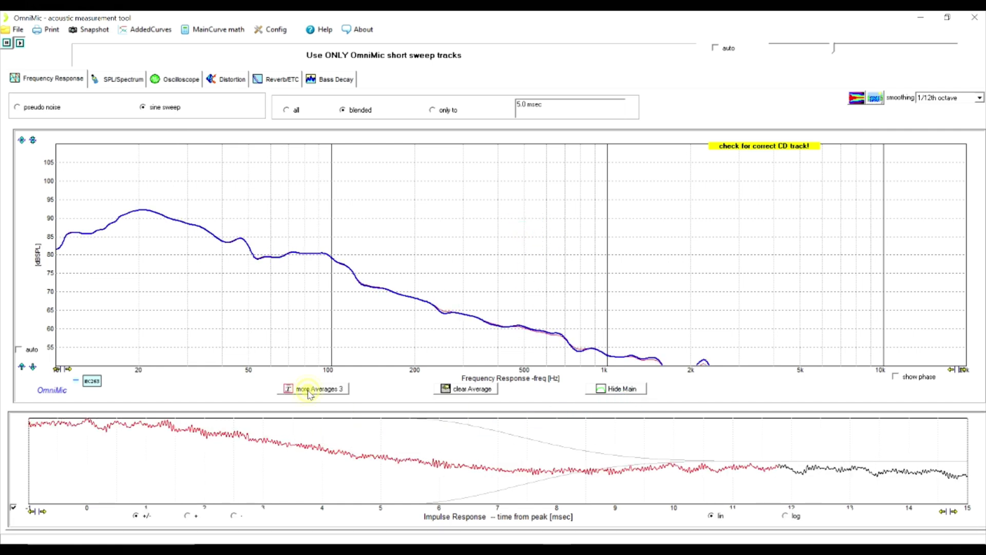
{"action": "left_click", "coordinate": [309, 390]}
{"action": "left_click", "coordinate": [309, 389]}
{"action": "left_click", "coordinate": [309, 389]}
{"action": "left_click", "coordinate": [309, 390]}
{"action": "left_click", "coordinate": [309, 389]}
{"action": "double_click", "coordinate": [309, 390]}
{"action": "left_click", "coordinate": [309, 390]}
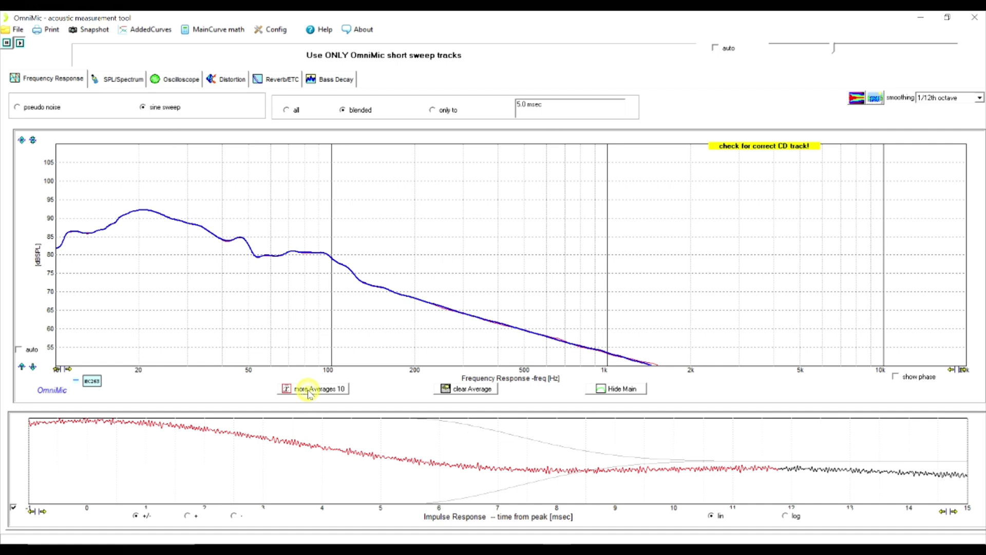
{"action": "double_click", "coordinate": [309, 390]}
{"action": "double_click", "coordinate": [309, 390]}
{"action": "left_click", "coordinate": [309, 390]}
{"action": "double_click", "coordinate": [308, 389]}
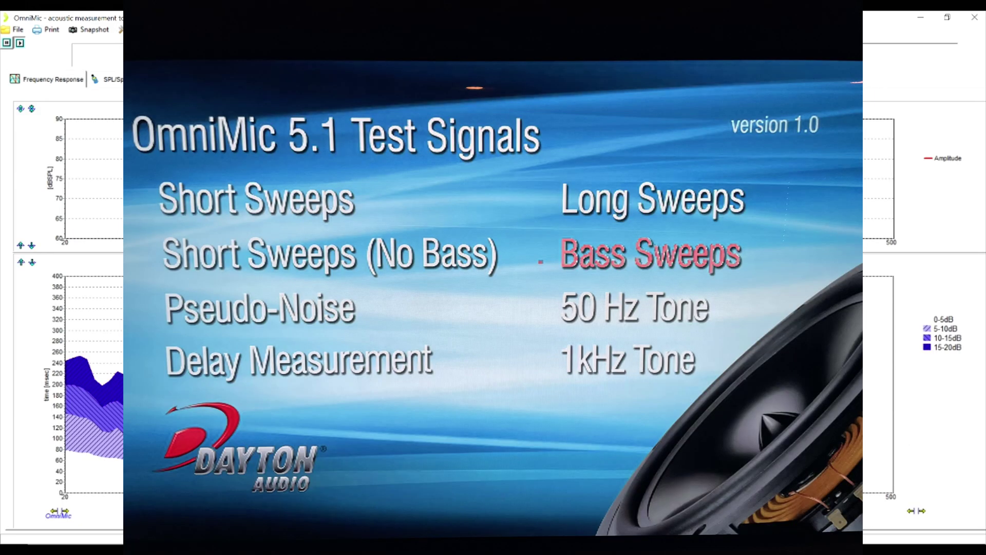
- Shift the Bass Decay graph's dB range up so the red bass response curve shows
{"action": "left_click", "coordinate": [32, 245]}
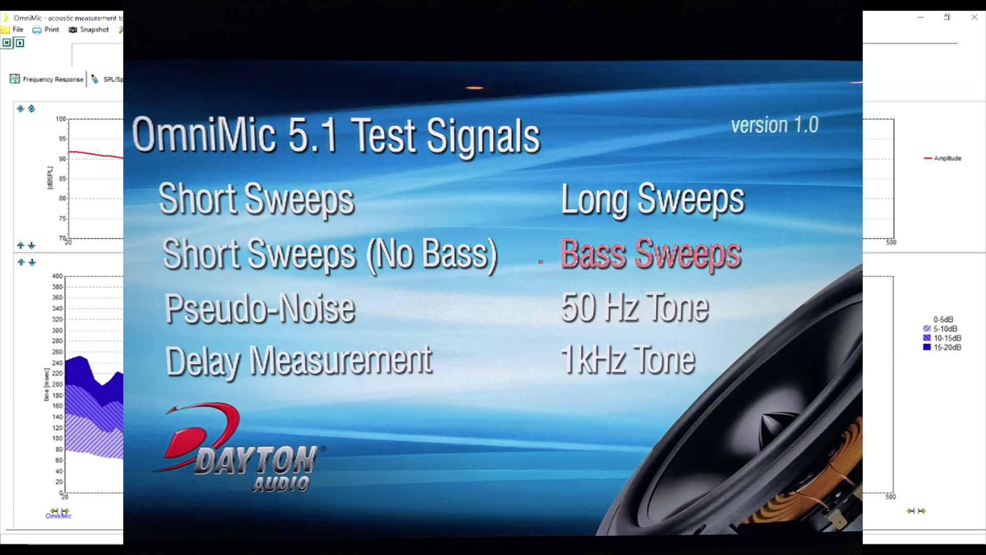